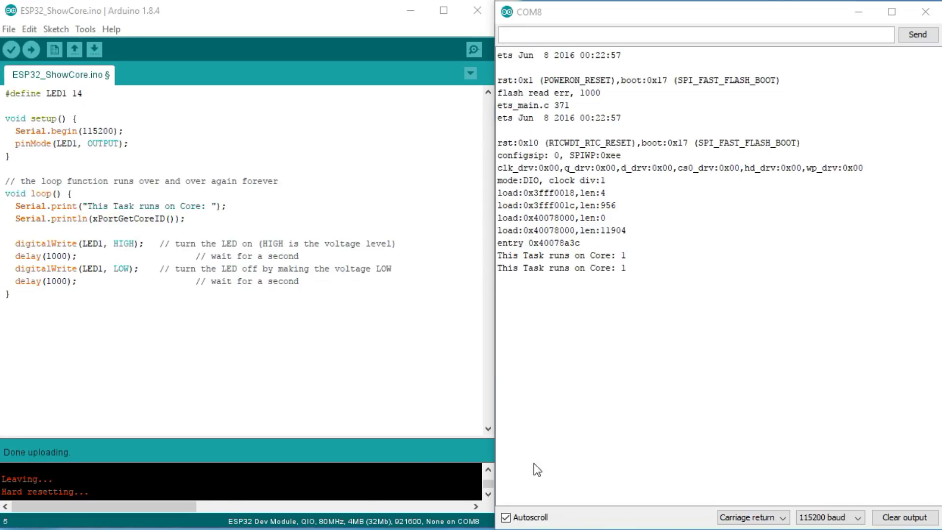
Mark, then unmark, a Serial Monitor line confirming the loop runs on Core 1.
drag(627, 268, 497, 268)
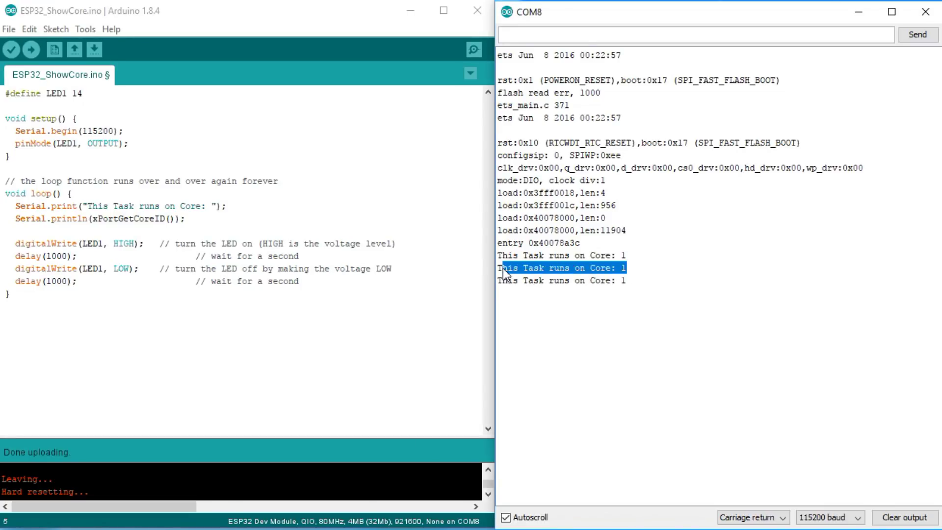
click(732, 380)
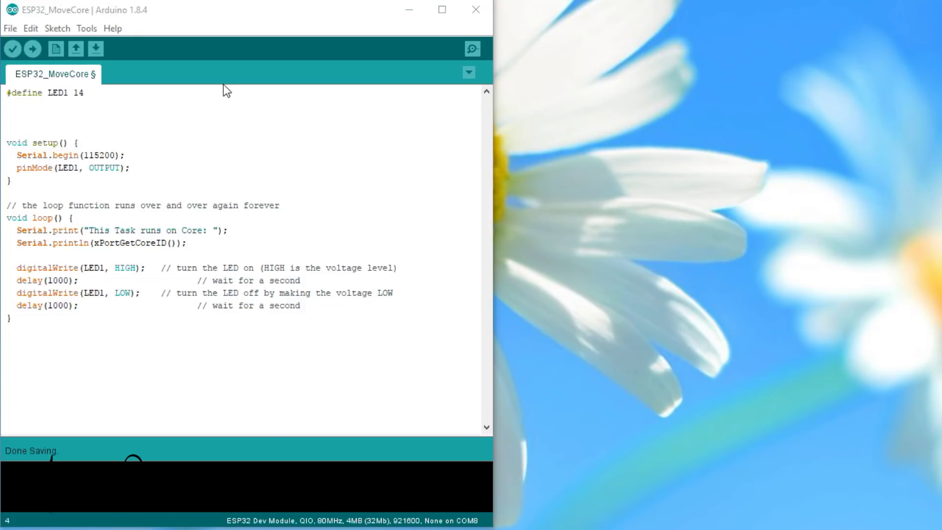
Declare the Task1 handle and paste xTaskCreatePinnedToCore into setup, then Auto Format.
click(198, 115)
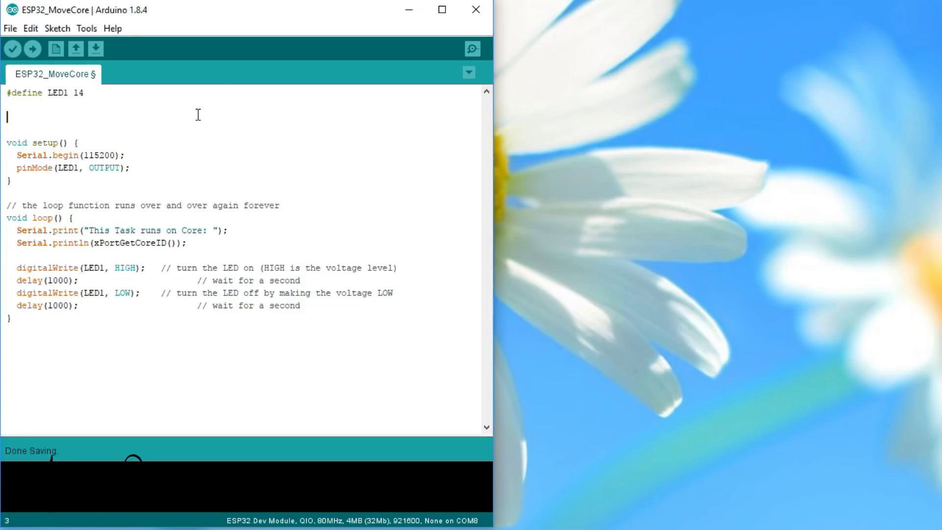
text(TaskHandle_t Task1,)
key(BackSpace)
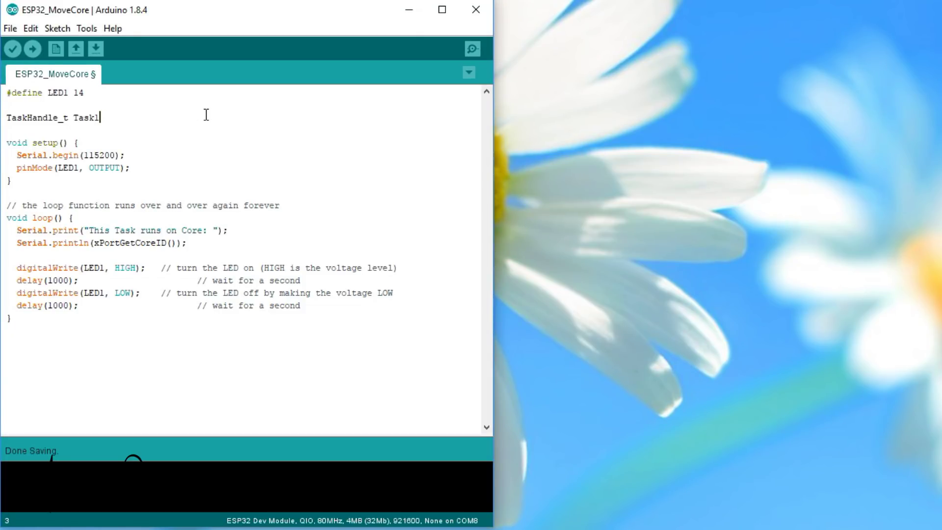
text(;)
click(130, 168)
key(Return)
key(Return)
key(ctrl+v)
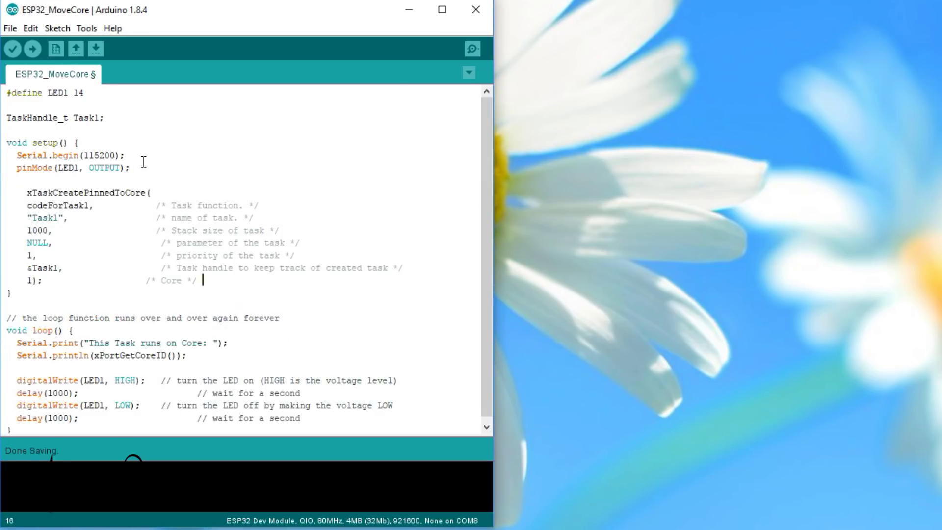
key(ctrl+t)
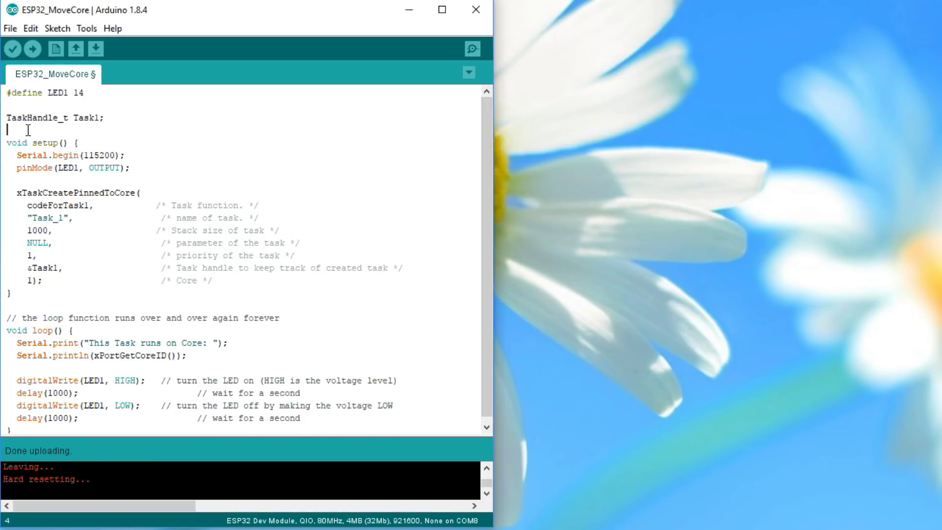
Paste the empty codeForTask1 function below the task handle and upload with Ctrl+U.
key(Return)
key(Return)
key(Up)
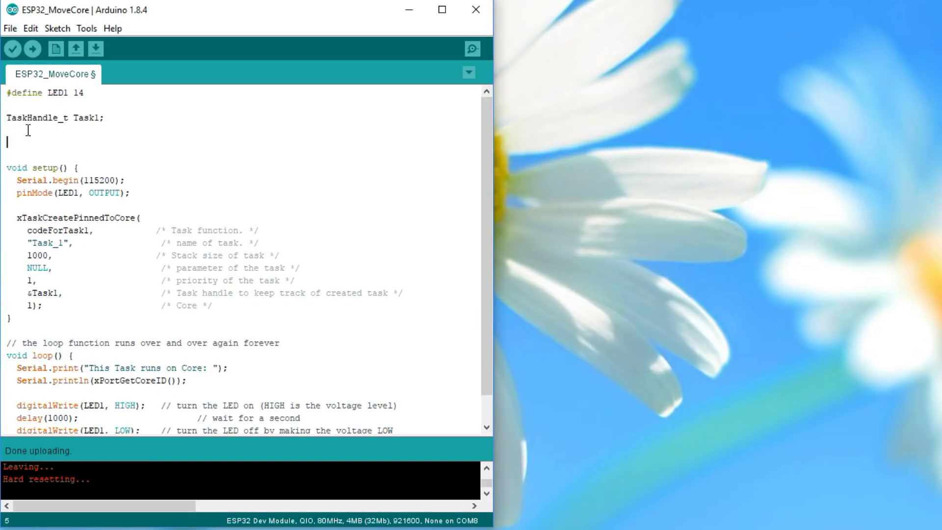
text(void codeForTask1( void * parameter ) {   for(;;); })
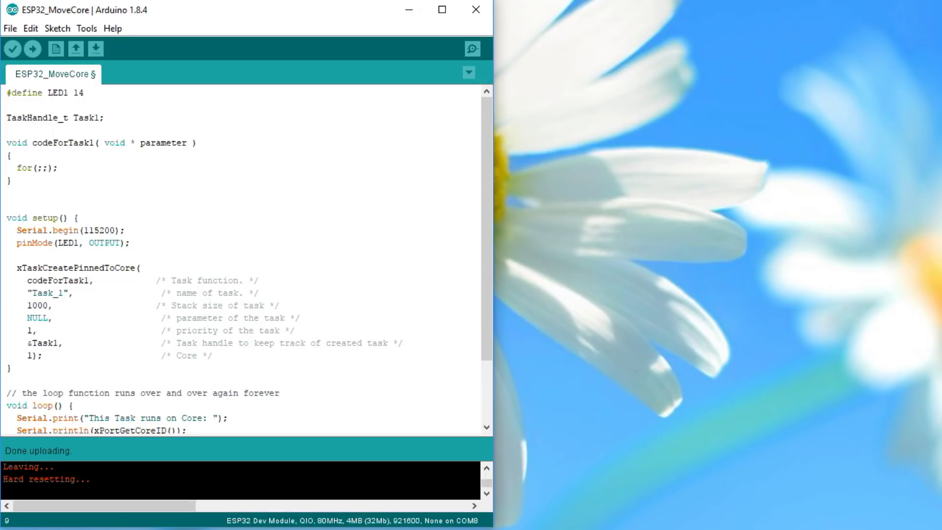
key(ctrl+u)
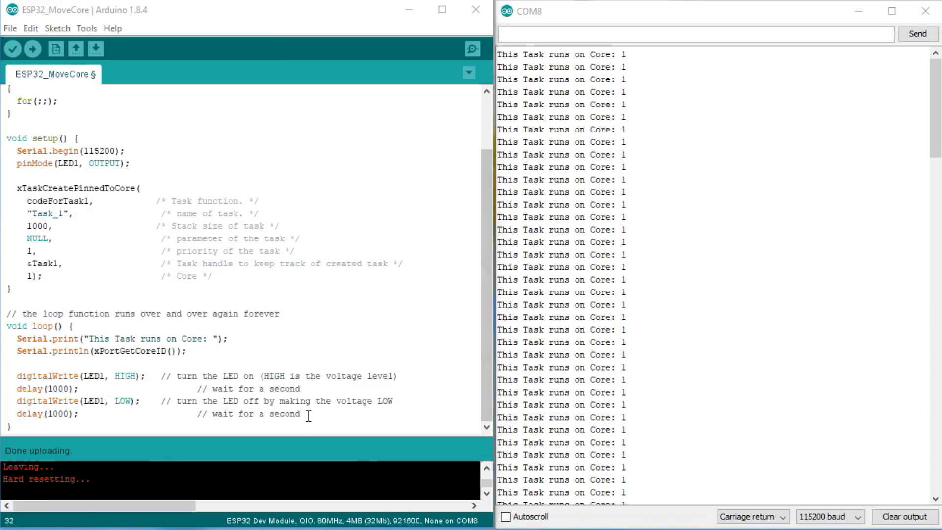
Move loop()'s printing and LED code into codeForTask1's for loop, format, and upload.
mouse_move(301, 414)
mouse_down()
mouse_move(180, 402)
mouse_move(7, 341)
mouse_up()
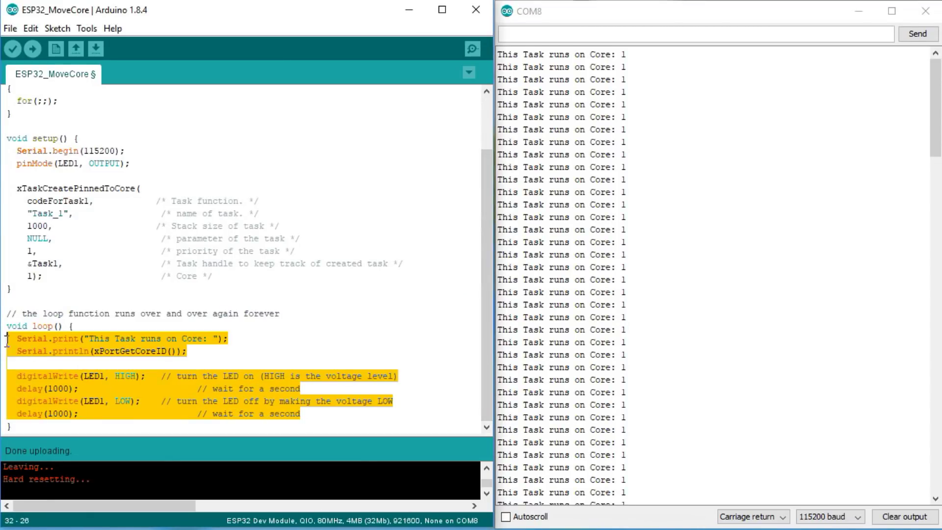
key(Delete)
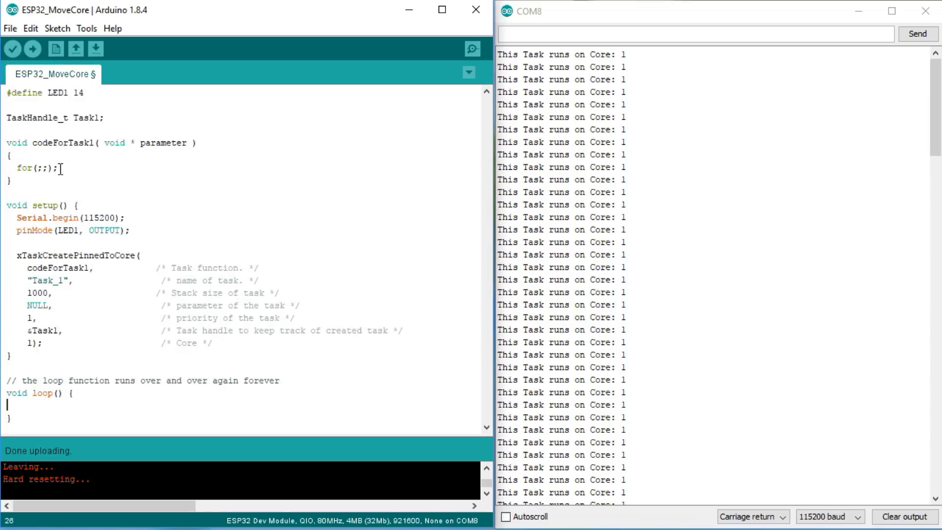
click(58, 168)
key(BackSpace)
text({)
key(Return)
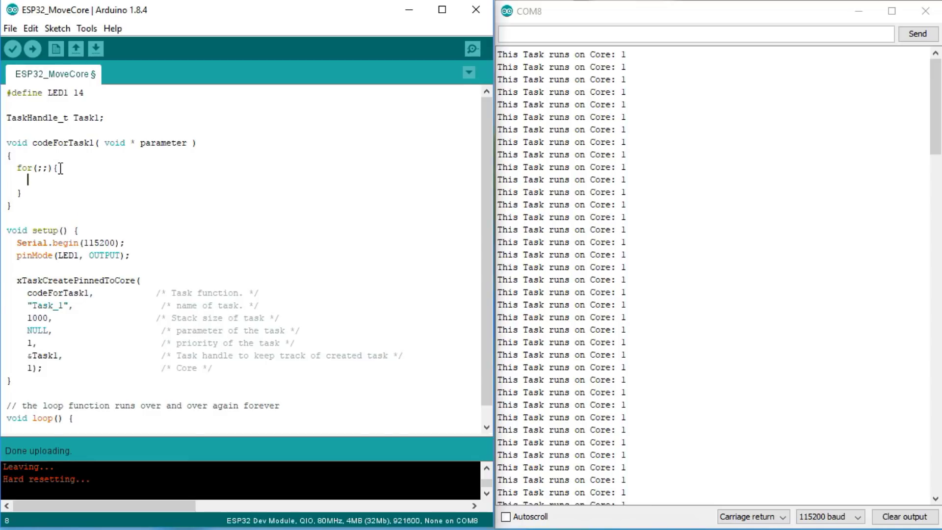
key(ctrl+v)
key(ctrl+t)
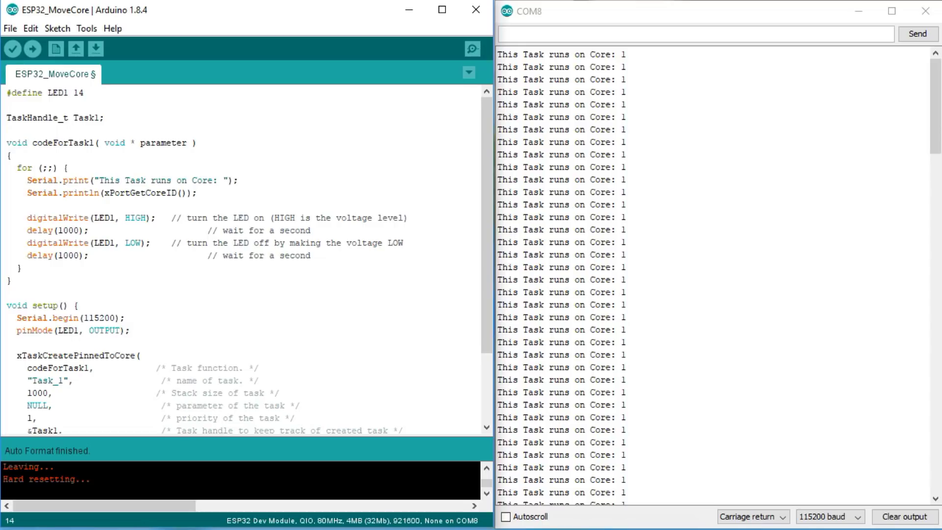
click(33, 49)
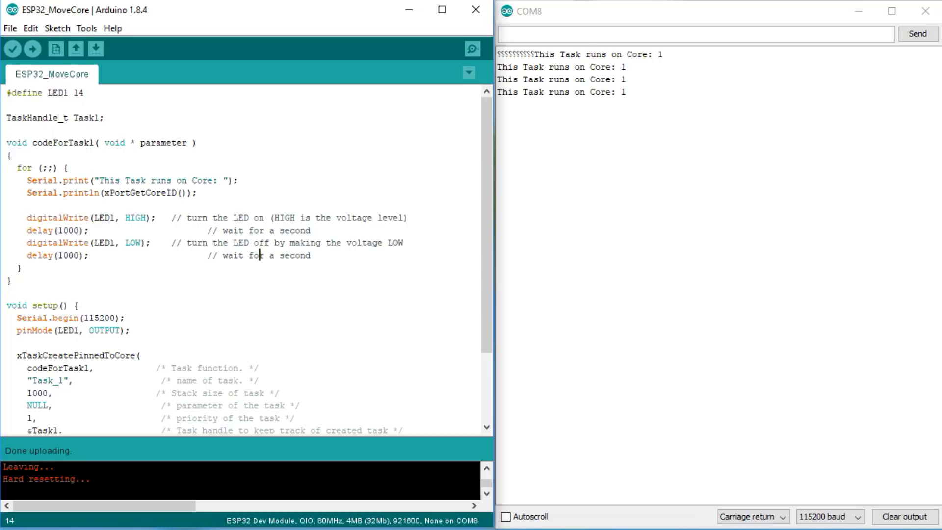
scroll(258, 255, down, 2)
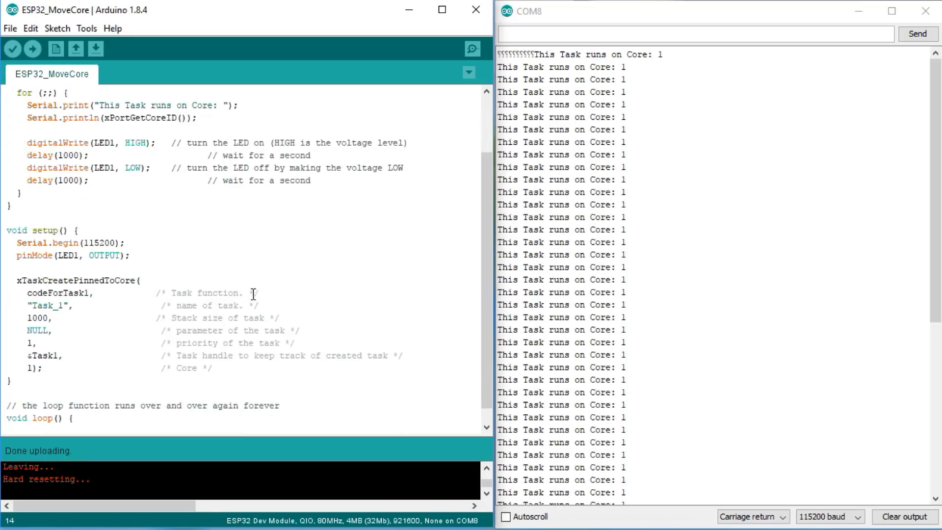
Change Task1's core argument from 1 to 0, upload, and confirm the Core 0 output.
click(37, 368)
key(BackSpace)
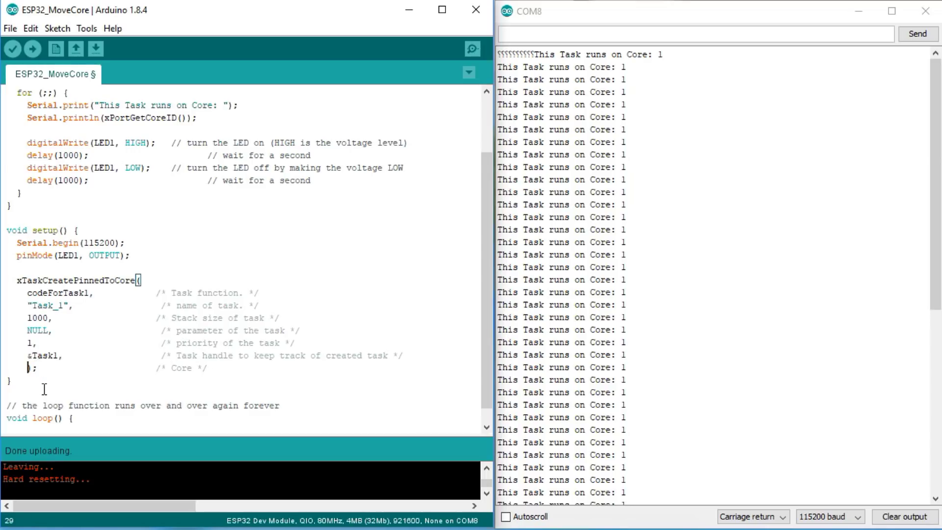
text(0)
key(ctrl+u)
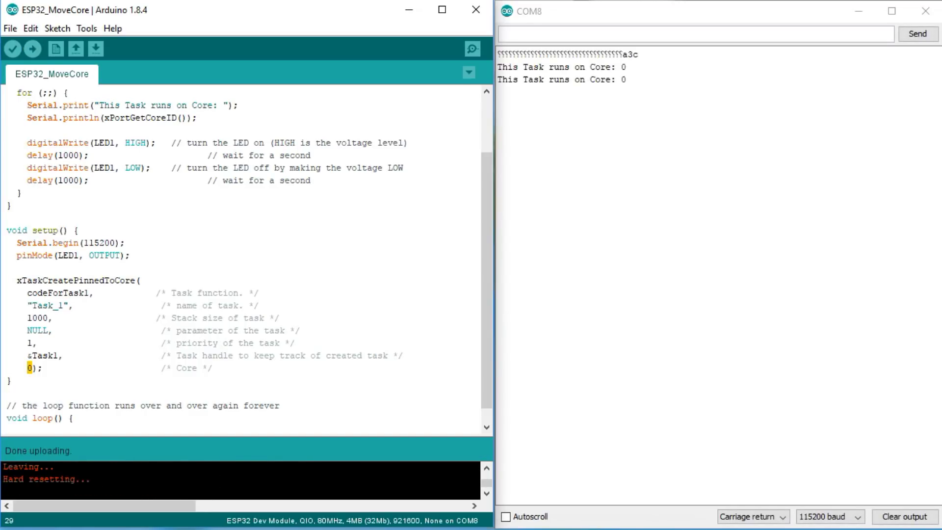
drag(629, 80, 568, 76)
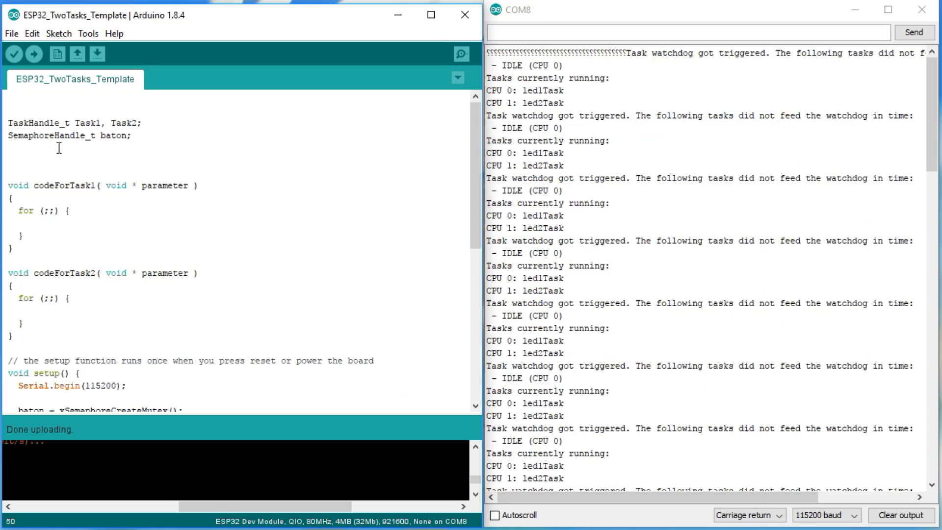
Add the artificialLoad function and upload, confirming the loop finishes on Core 1 in 768 ms.
text(void artificialLoad () {   for ( long i = 0; i < loops1; i++) {     for (long  j = 1; j < loops2; j++) {       qq++;       t1 = 5000.0 * i;       t2 = 150 * 1234 * i;       t3 = j % 554 ;     }   } })
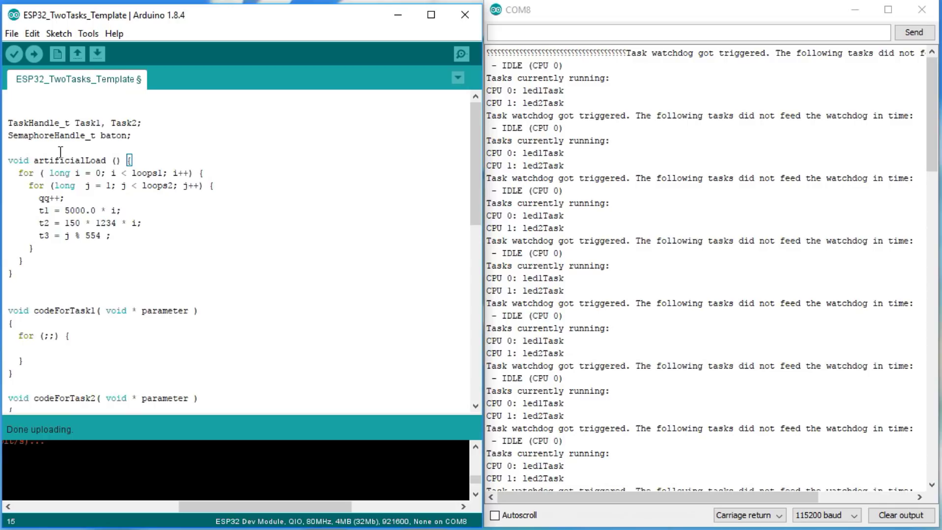
drag(112, 235, 14, 211)
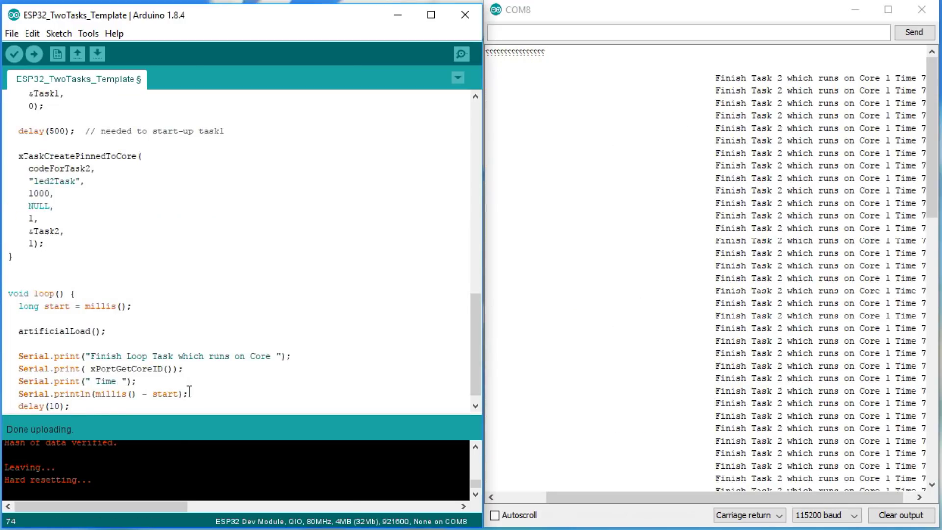
drag(189, 394, 5, 359)
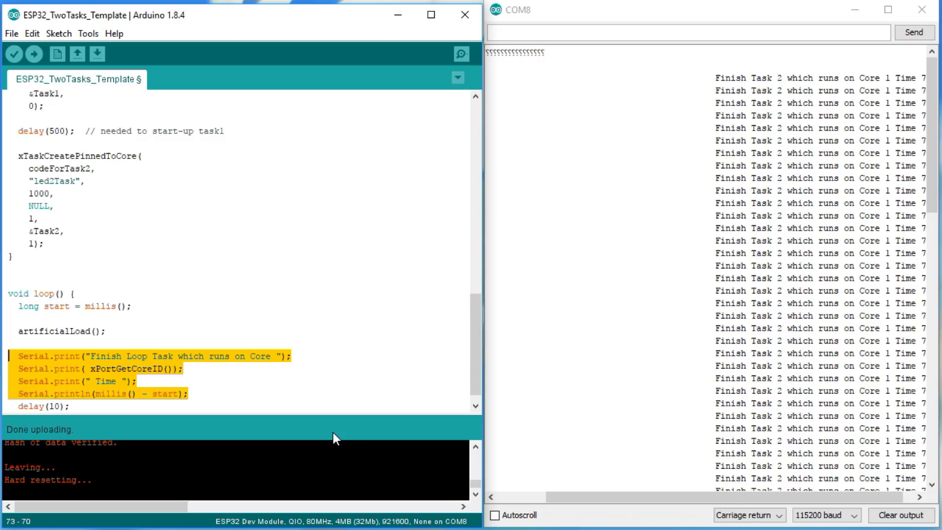
drag(76, 293, 3, 311)
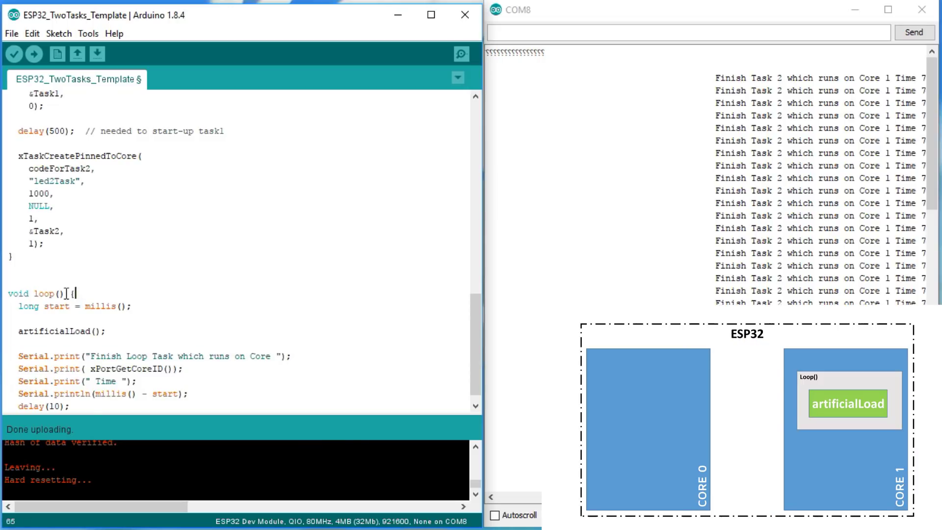
click(180, 396)
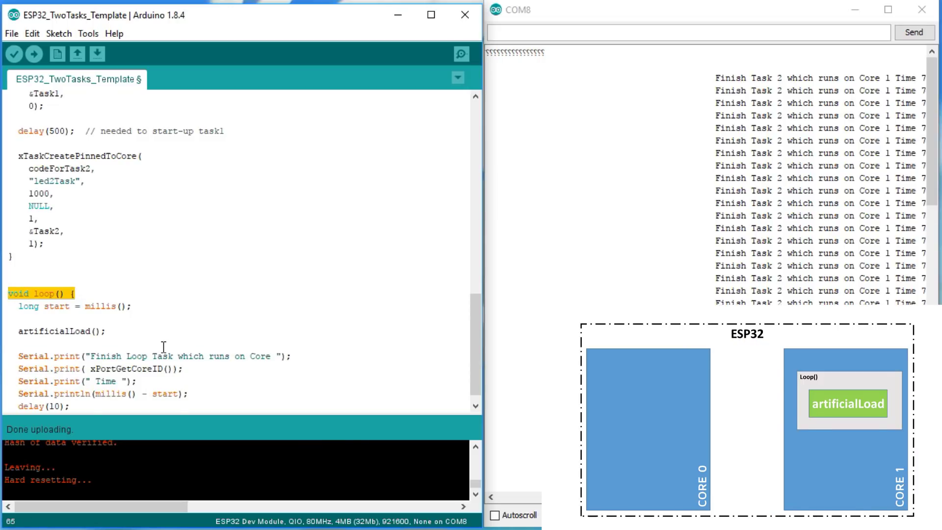
click(35, 53)
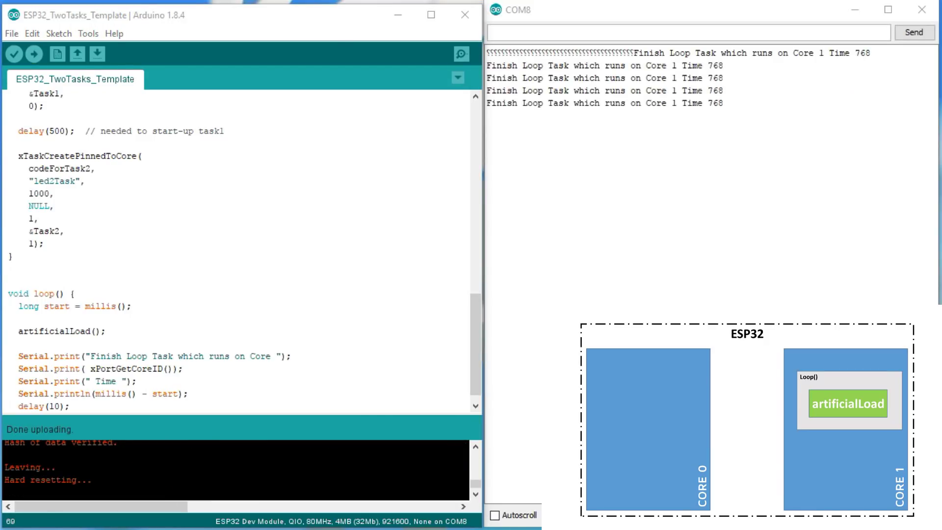
drag(724, 77, 488, 78)
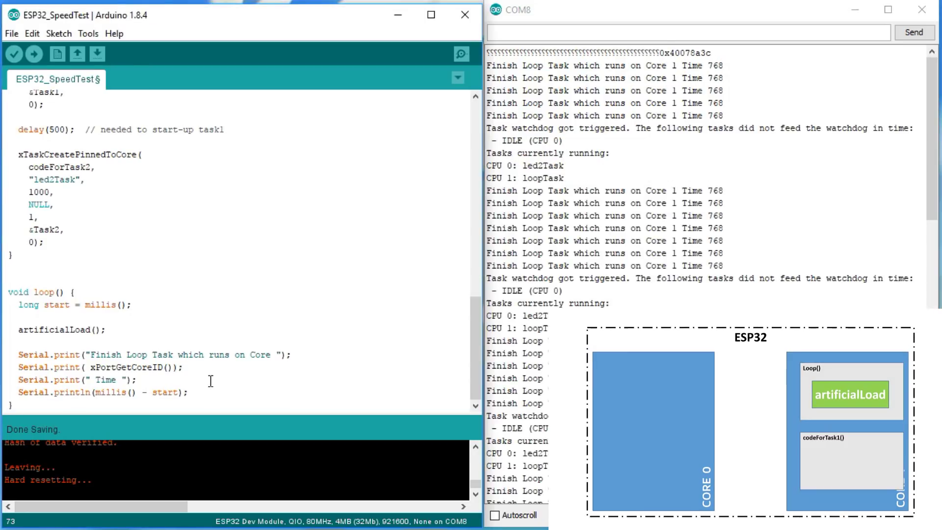
Move the timed load code into codeForTask1 and upload, noting the slower Time 1538 results.
drag(190, 392, 2, 304)
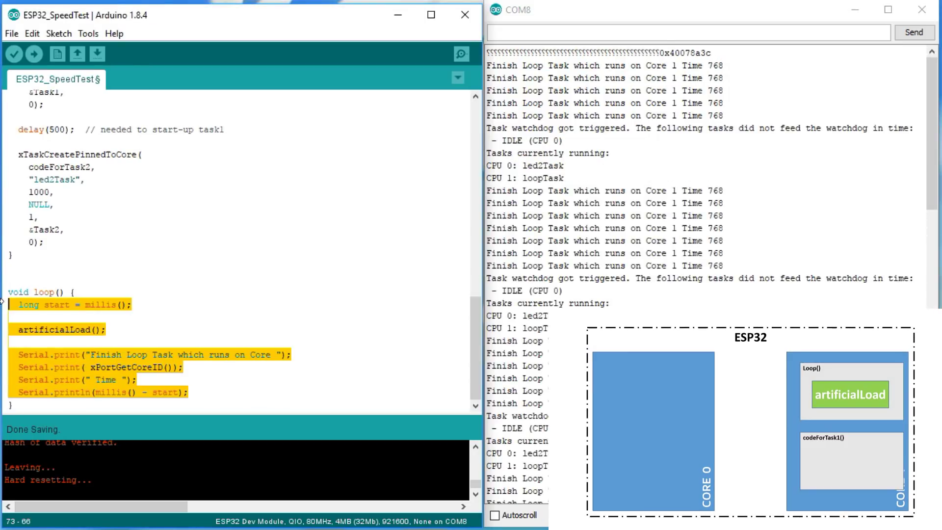
click(151, 343)
scroll(151, 346, up, 3)
scroll(151, 346, up, 3)
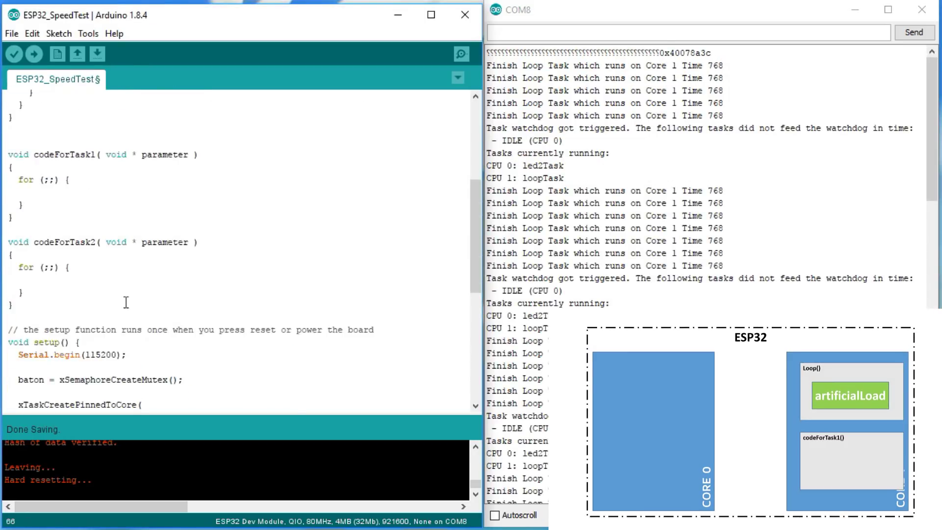
scroll(110, 295, up, 2)
click(78, 260)
key(ctrl+v)
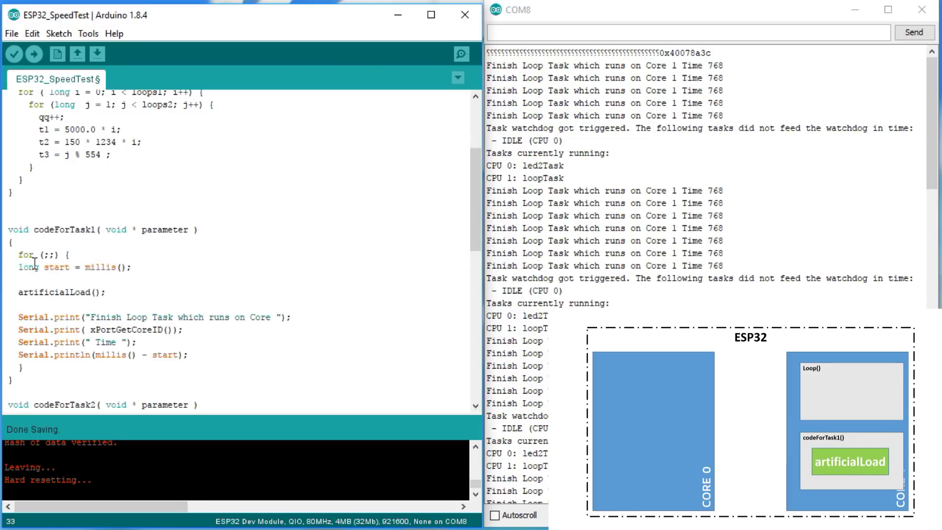
key(ctrl+u)
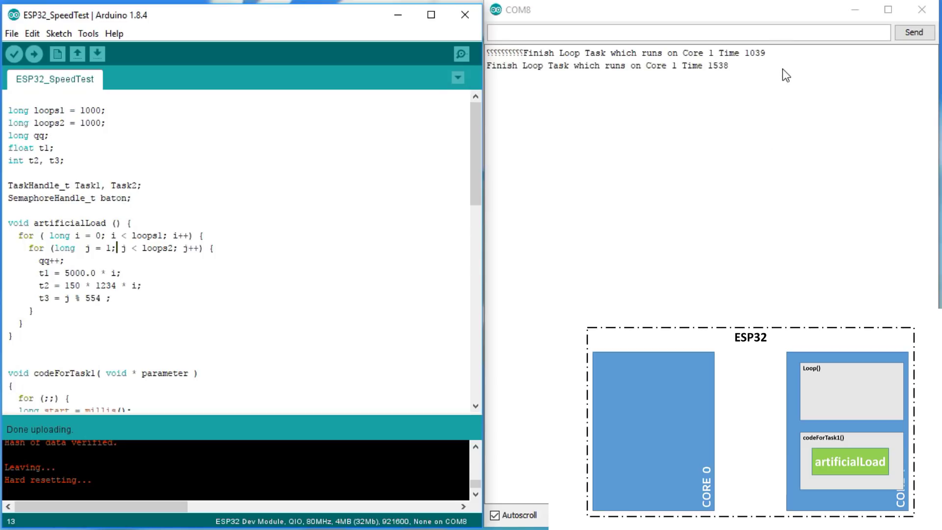
click(733, 74)
drag(733, 69, 488, 67)
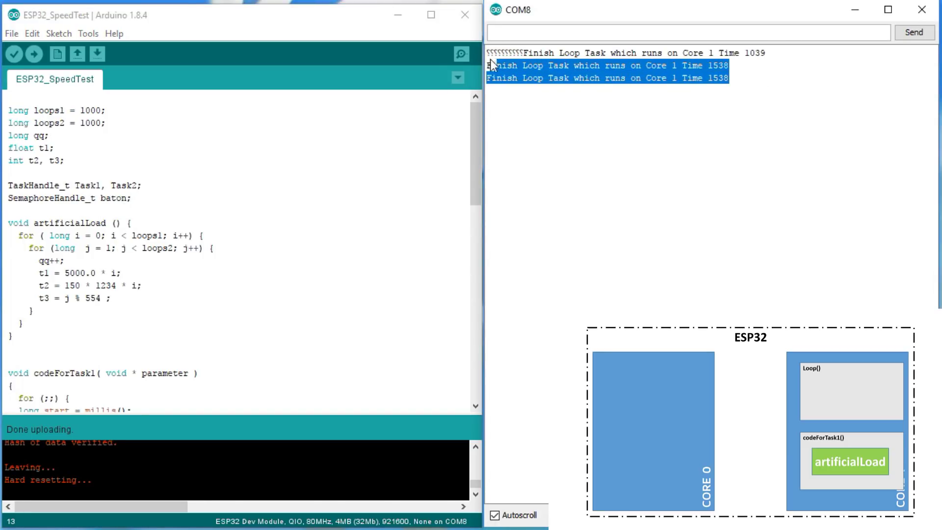
click(644, 246)
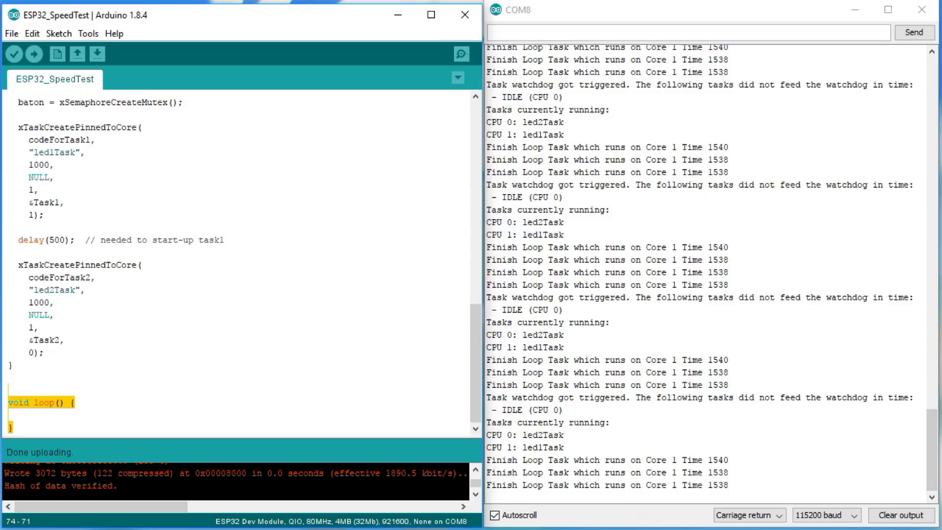
Format the sketch with delay(1000) in loop() and upload, showing Task1's Core 1 timing.
key(ctrl+t)
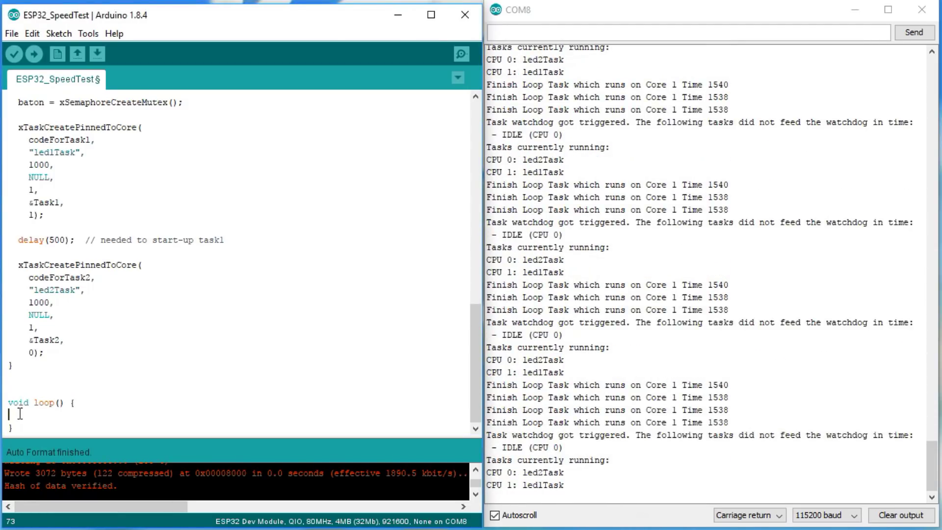
text(delay(1000);)
click(34, 53)
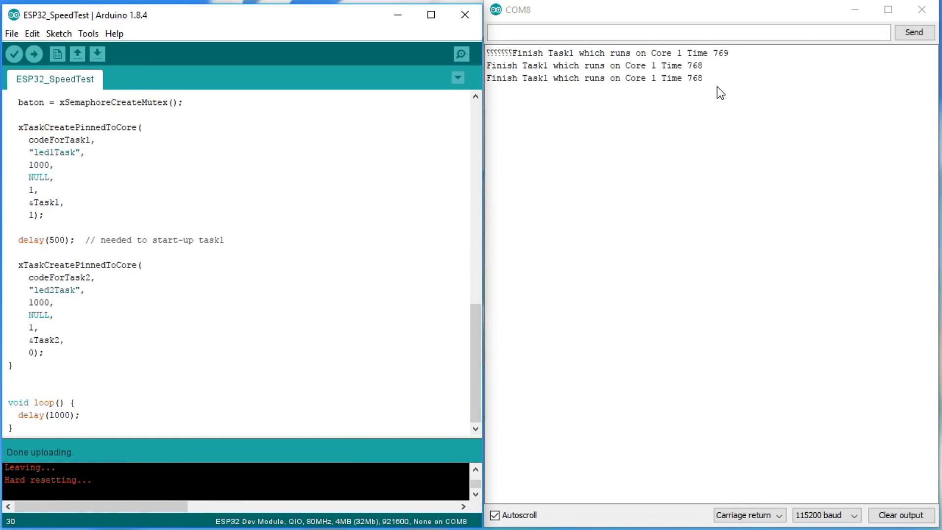
drag(707, 103, 571, 63)
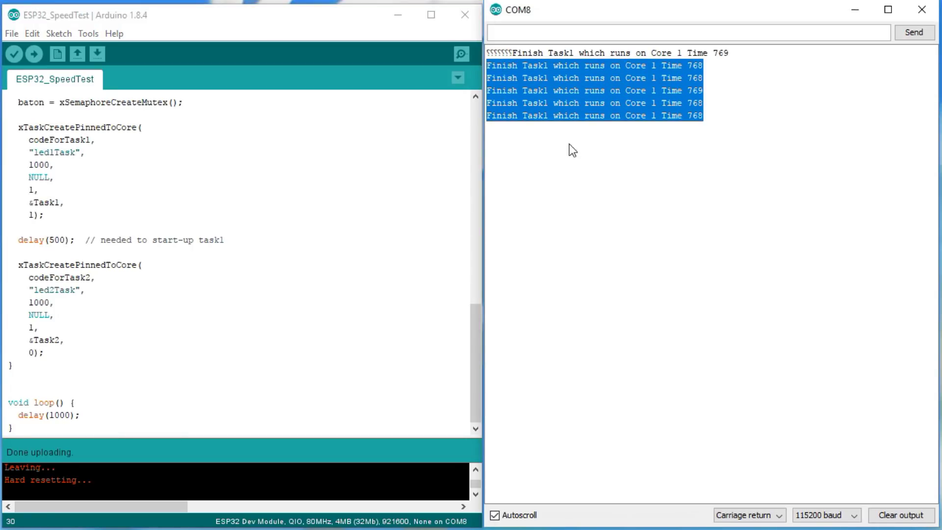
Upload the sketch with Task1 pinned to Core 0 and check its timing output.
click(644, 201)
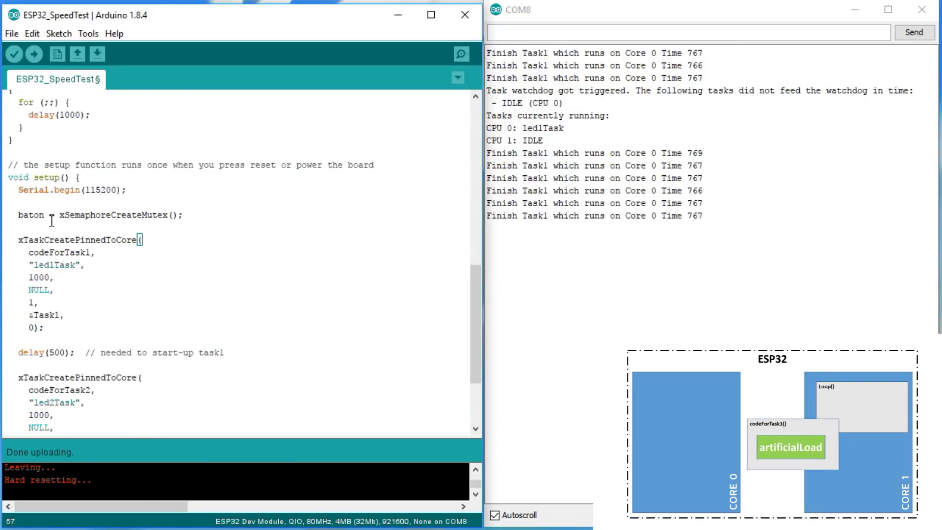
click(34, 53)
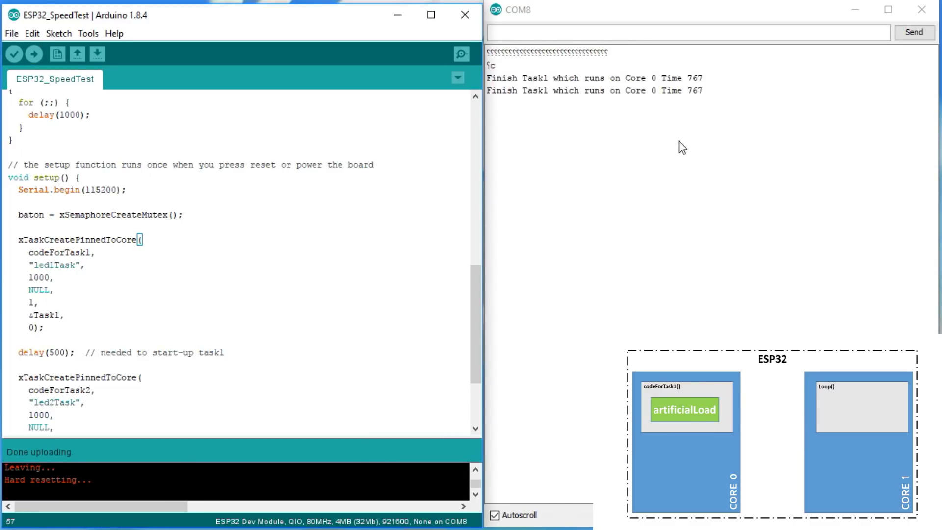
drag(716, 97, 485, 79)
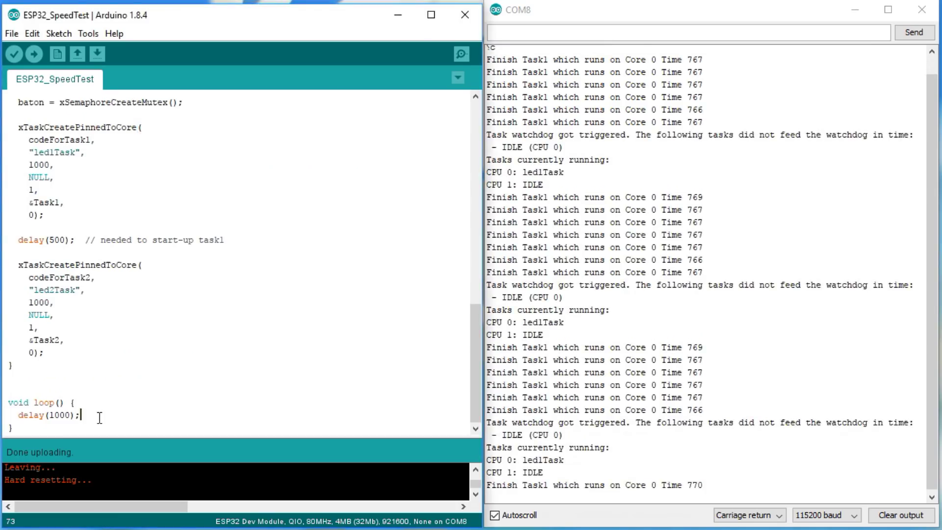
Delete delay(1000) from loop() and upload, confirming Task1 on Core 0 at about 772 ms.
drag(83, 416, 9, 415)
key(Delete)
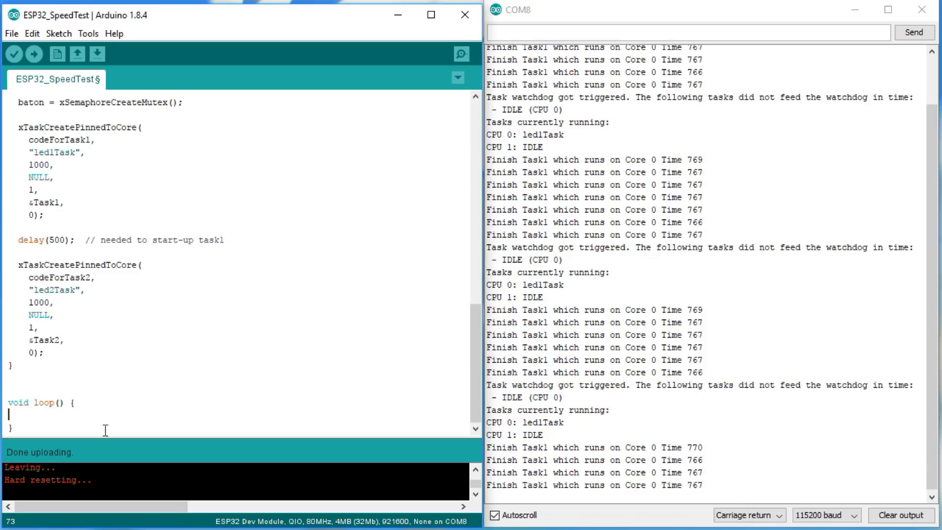
click(34, 54)
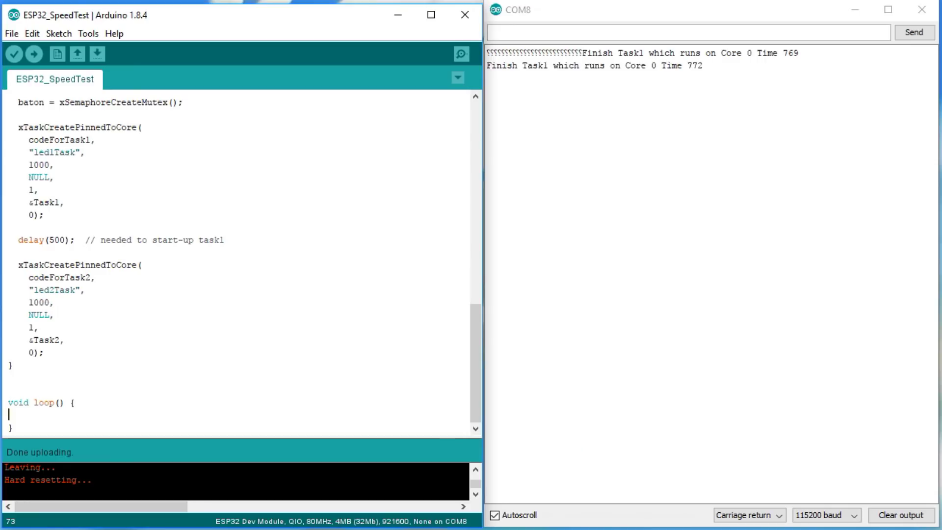
drag(703, 91, 644, 90)
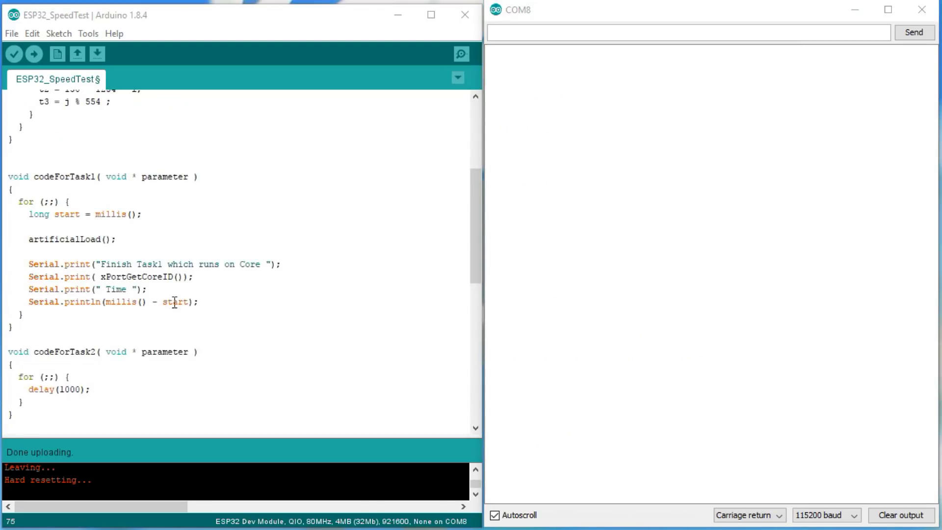
Replace loop()'s delay with Task1's timed load code, formatted and relabelled "Finish Loop Task".
drag(45, 314, 8, 214)
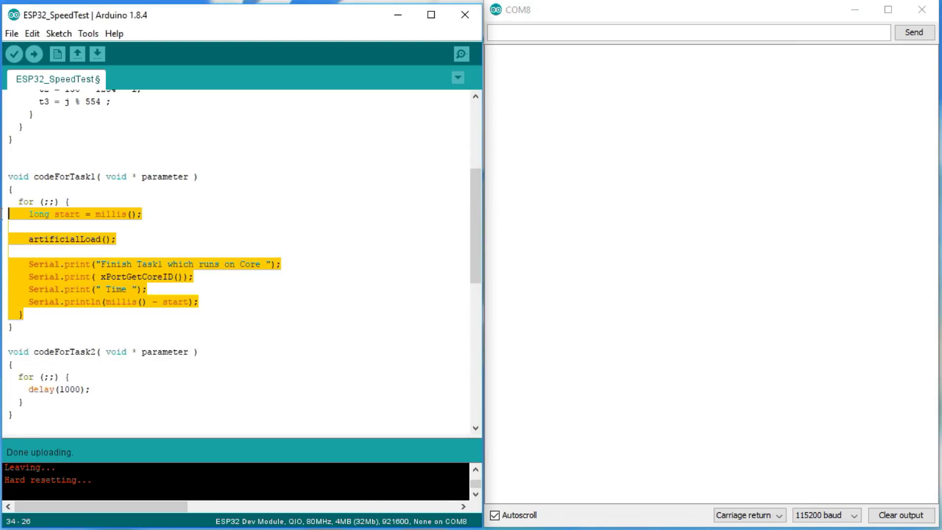
scroll(73, 258, down, 5)
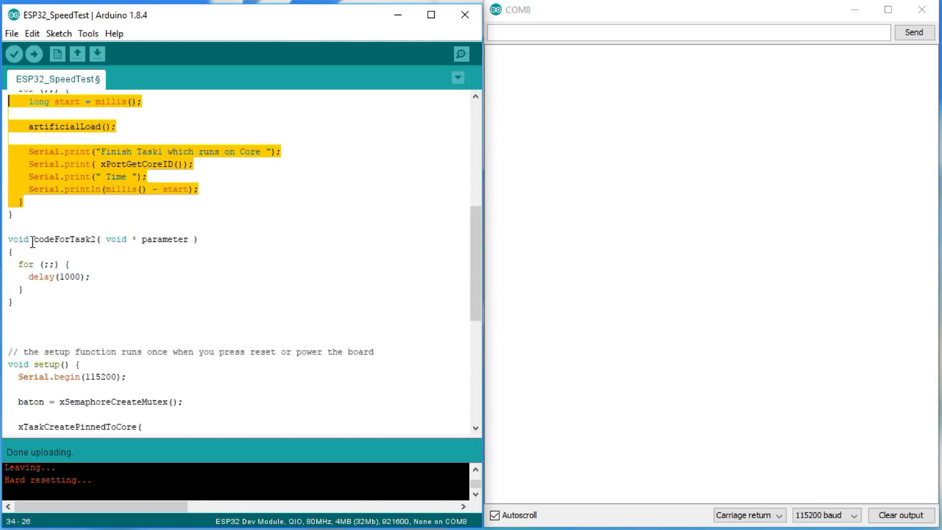
scroll(73, 258, down, 5)
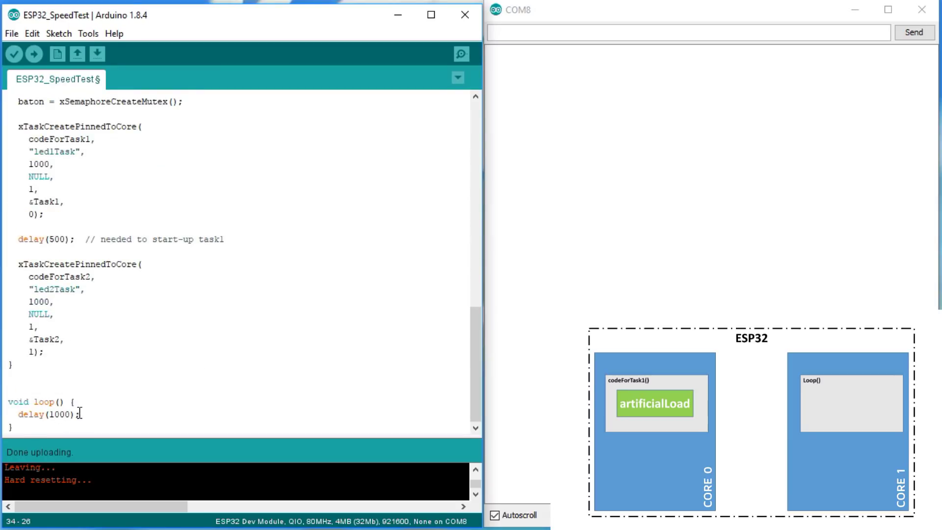
drag(81, 414, 8, 413)
text(long start = millis();      artificialLoad();      Serial.print("Finish Task1 which runs on Core ");     Serial.print( xPortGetCoreID());     Serial.print(" Time ");     Serial.println(millis() - start);   })
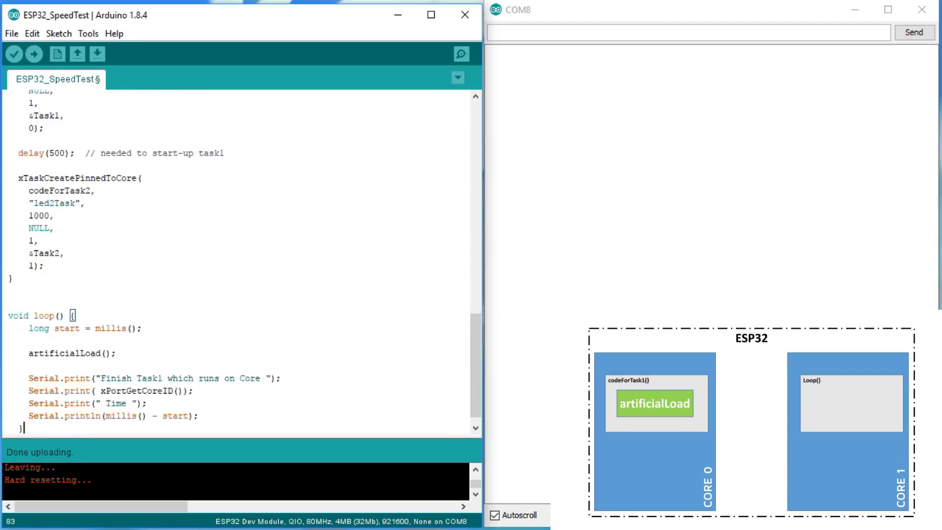
key(ctrl+t)
click(128, 378)
text(Loop)
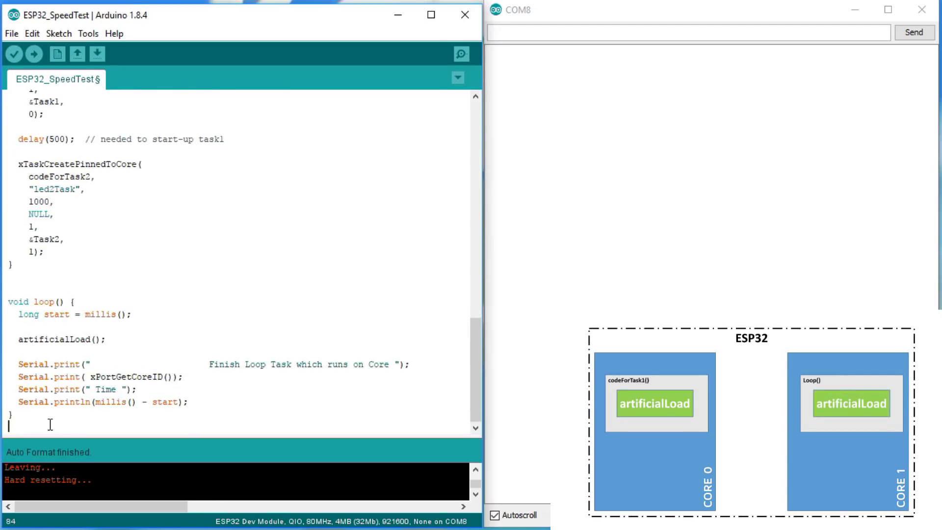
Upload and check the output alternating between Core 0 and Core 1 near 770 ms.
key(ctrl+u)
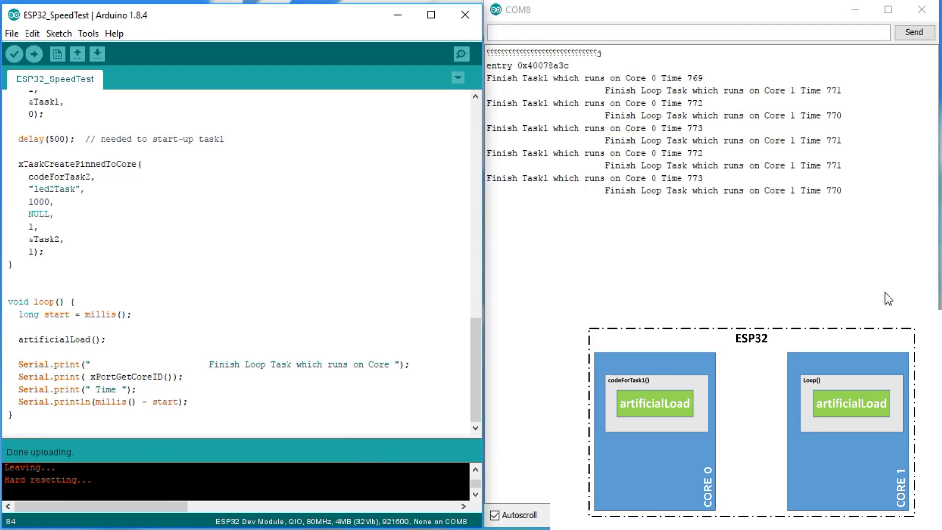
drag(843, 295, 541, 101)
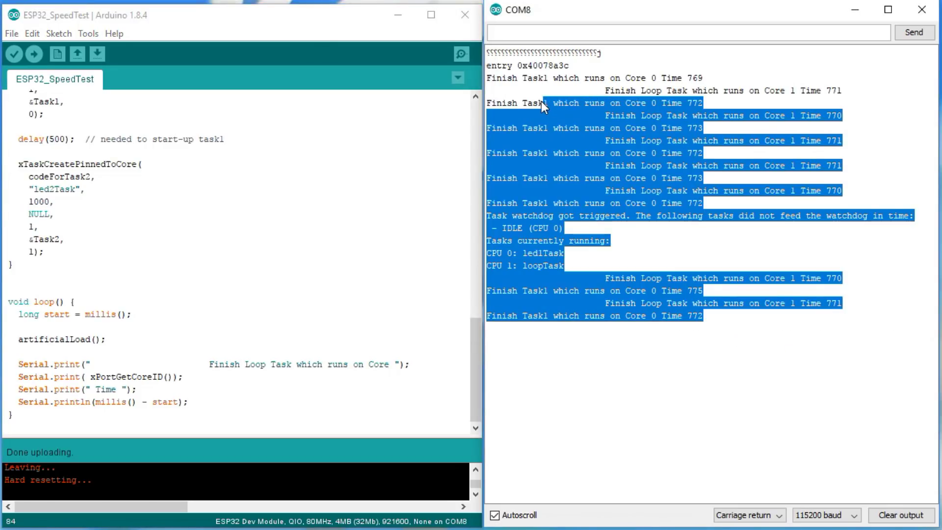
click(633, 140)
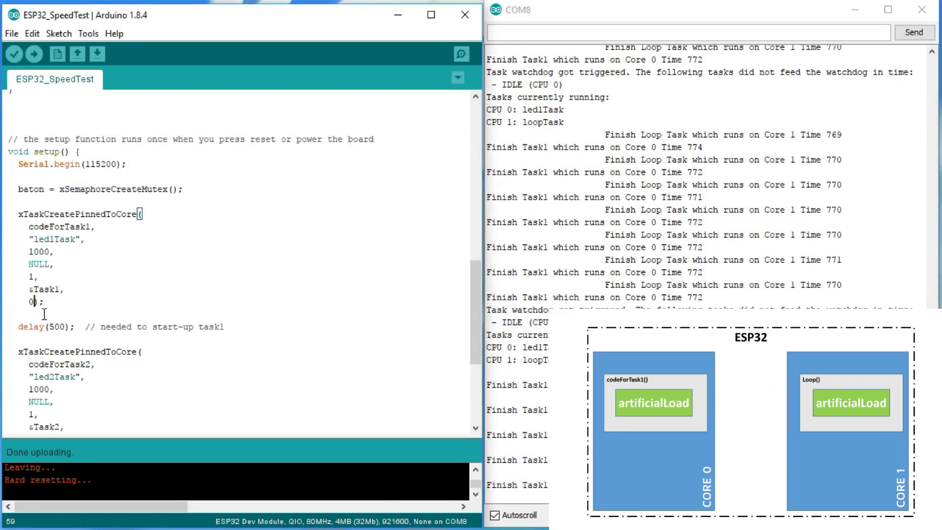
Change the first task's core argument from 0 to 1, upload, and check the new output.
key(BackSpace)
text(1)
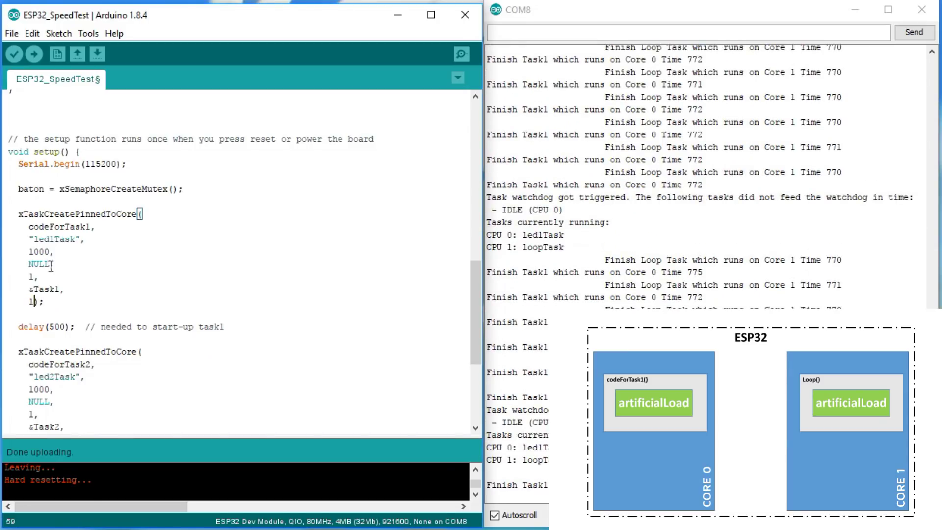
key(ctrl+u)
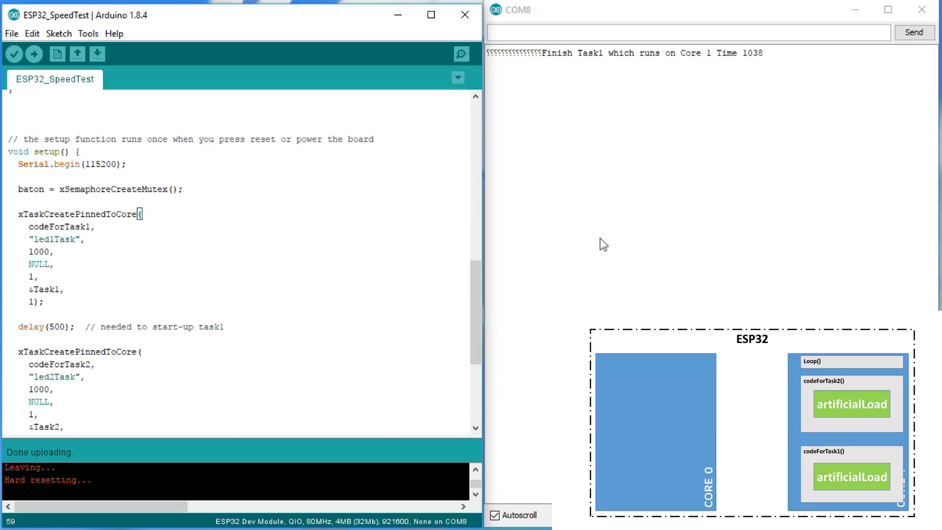
drag(847, 65, 702, 77)
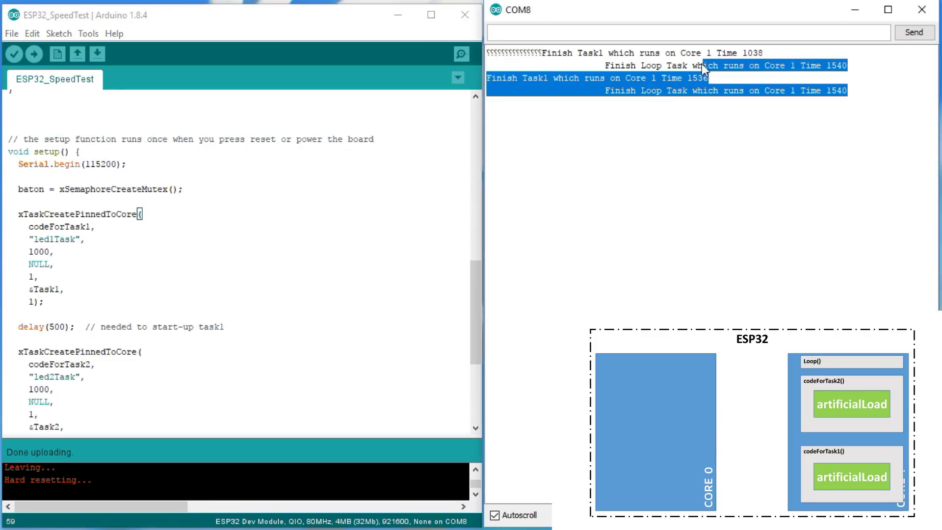
click(844, 152)
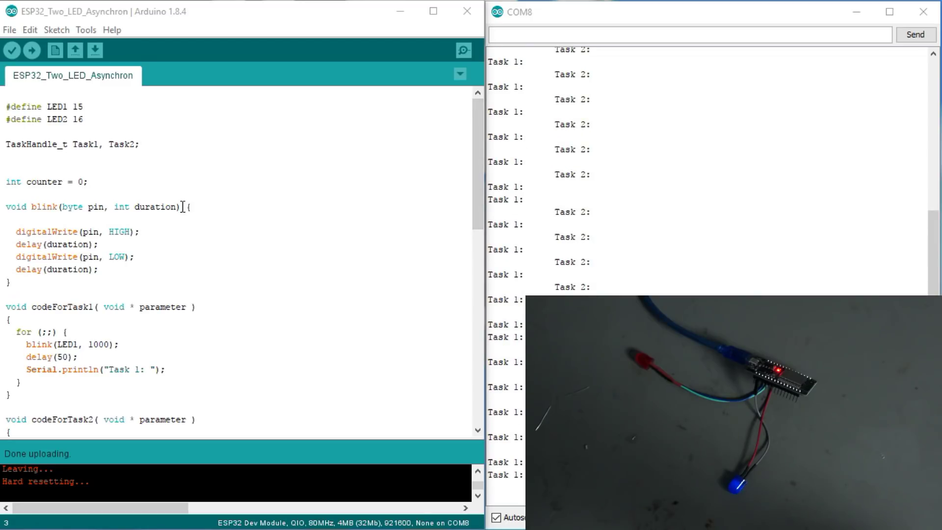
Review the blink function and codeForTask1 body, then upload with LED1 on 13 and LED2 on 14.
drag(191, 208, 6, 207)
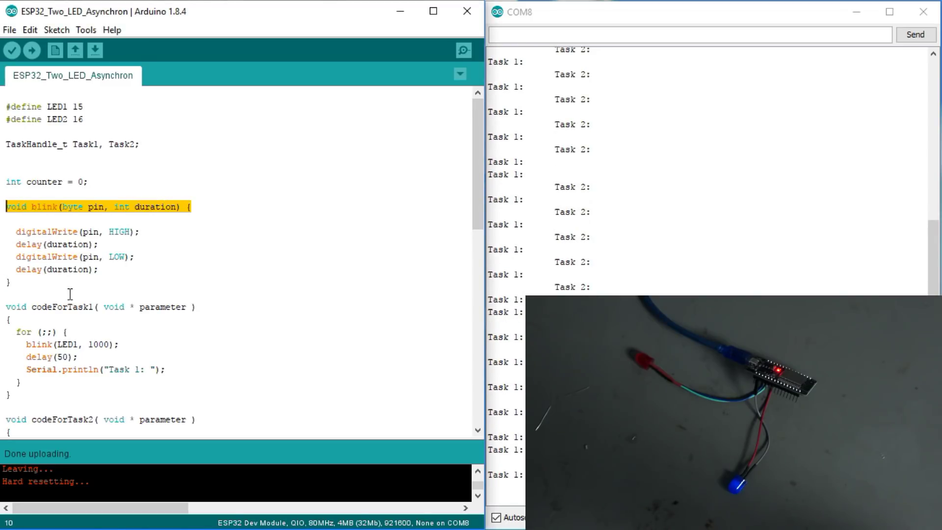
click(54, 345)
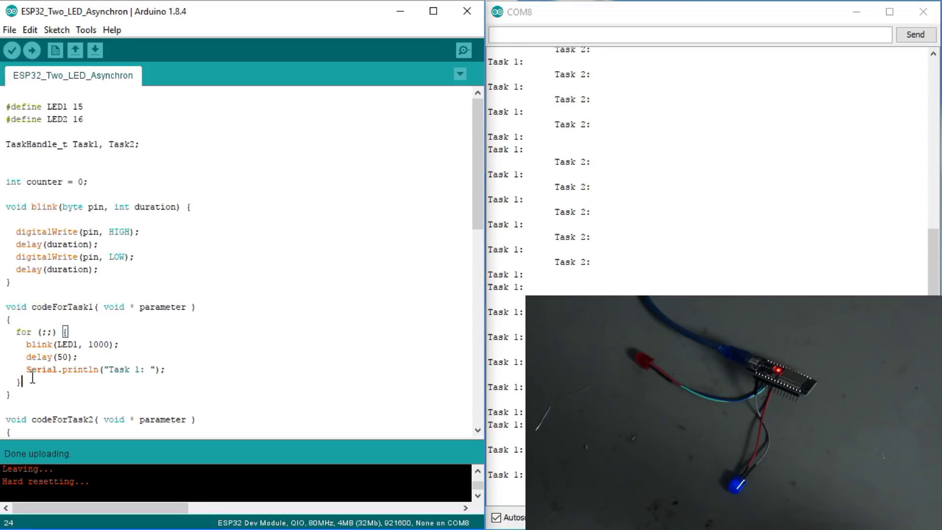
drag(12, 395, 8, 319)
scroll(54, 398, down, 2)
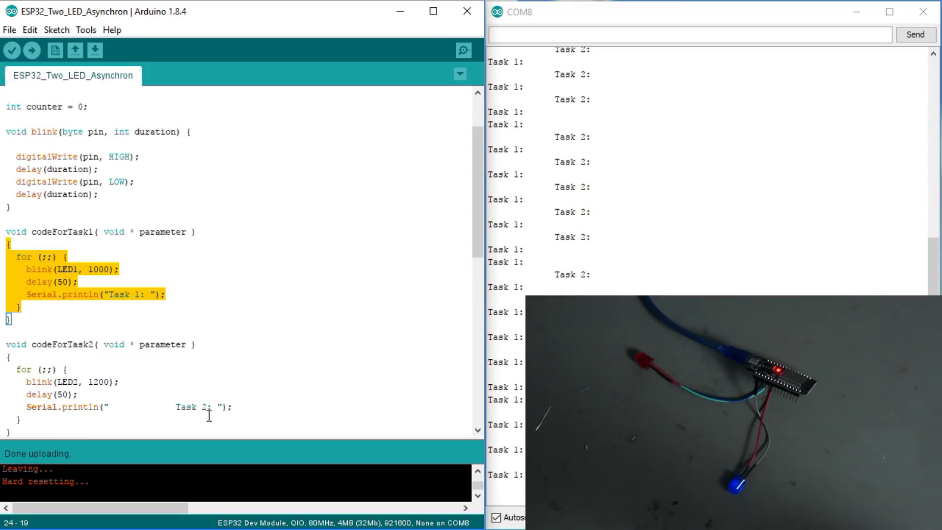
drag(232, 408, 6, 383)
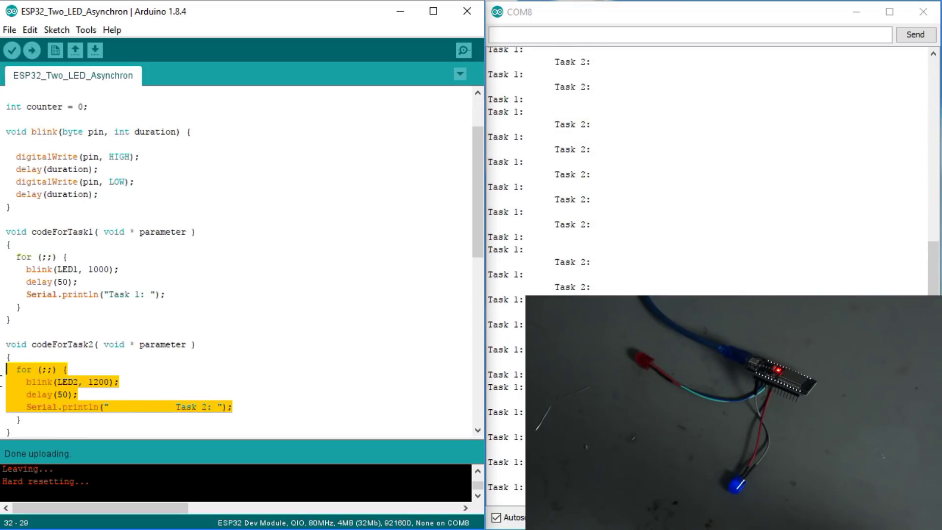
scroll(221, 375, down, 1)
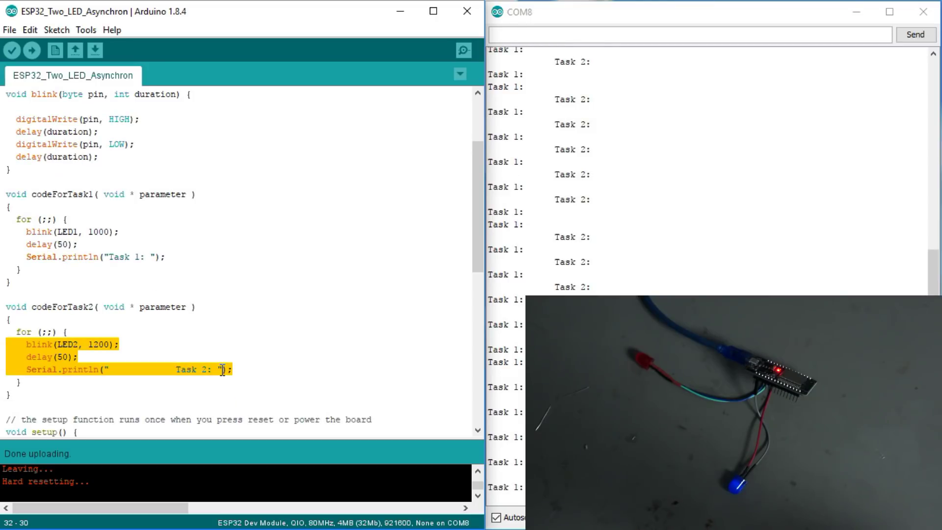
click(32, 50)
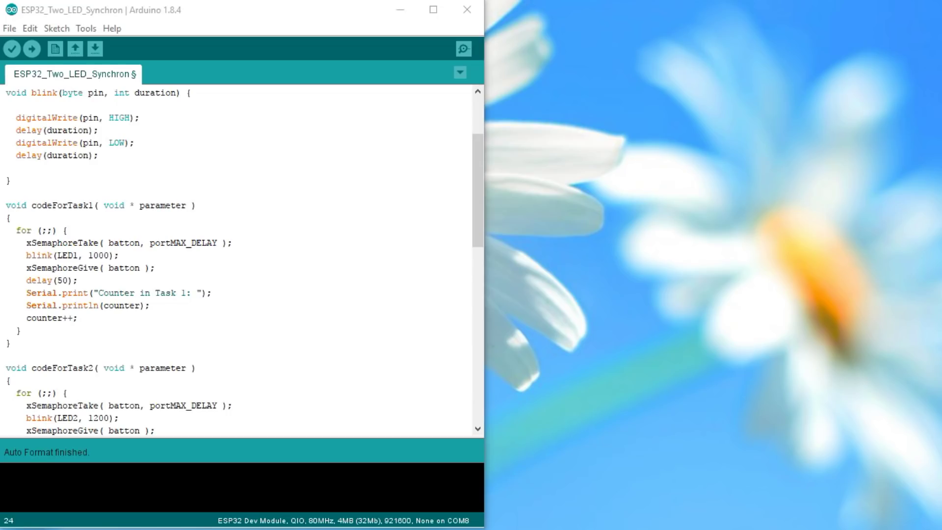
drag(234, 242, 22, 247)
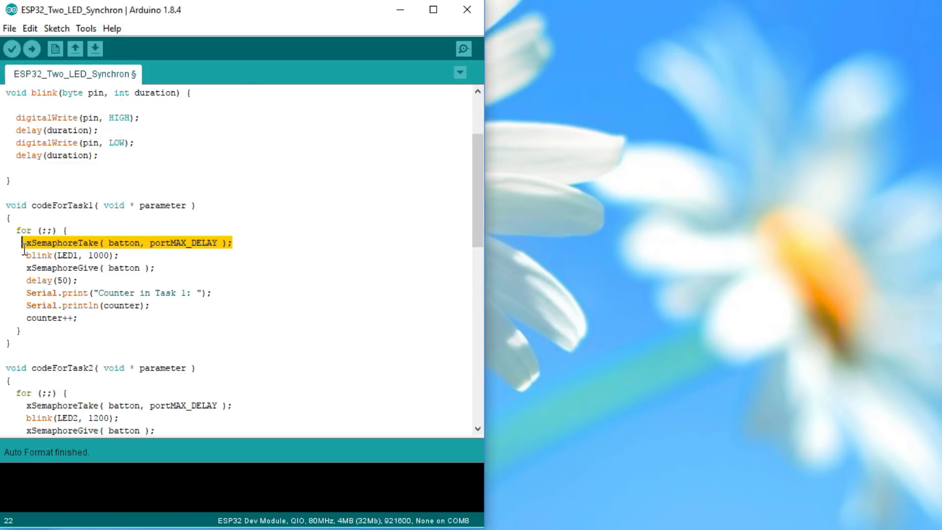
drag(119, 254, 26, 255)
drag(156, 268, 22, 270)
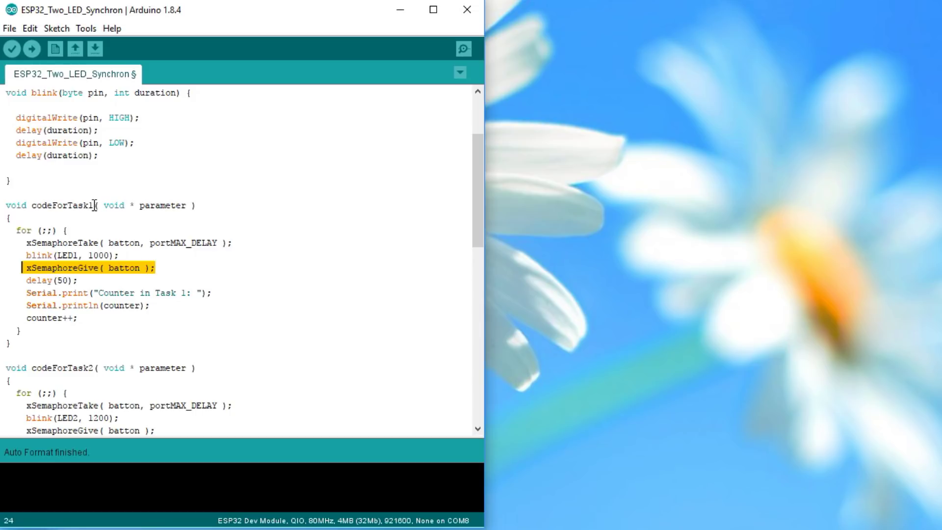
drag(94, 205, 30, 205)
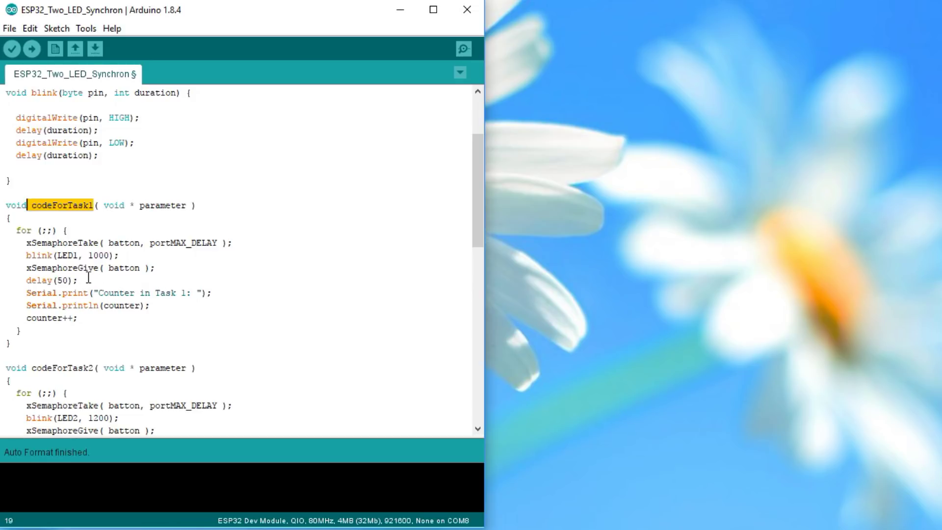
drag(78, 280, 27, 281)
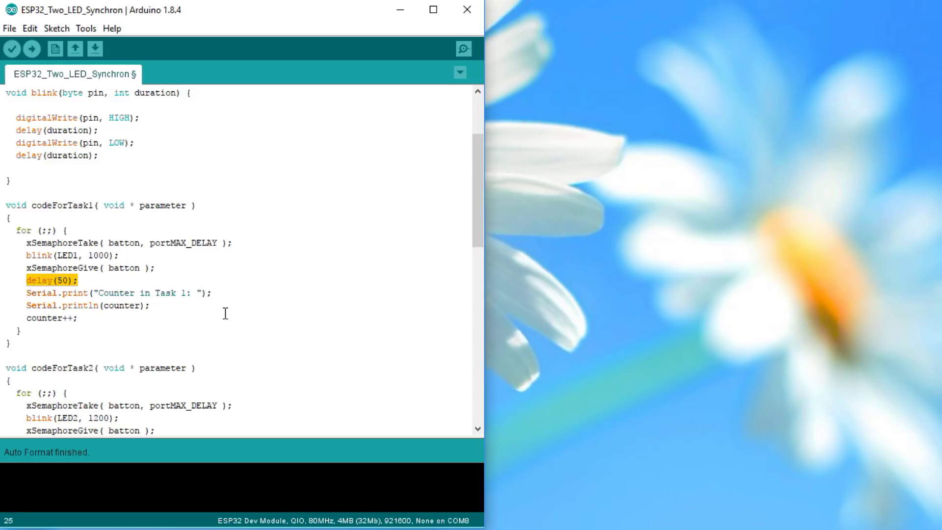
drag(233, 405, 27, 405)
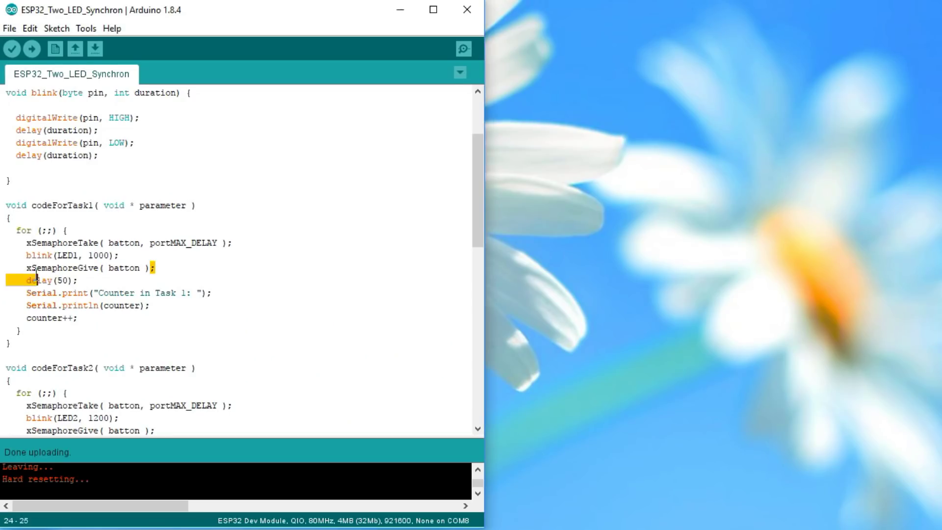
Move xSemaphoreGive( batton ) in Task1 onto a new line right after xSemaphoreTake.
drag(149, 268, 27, 268)
key(ctrl+c)
key(Delete)
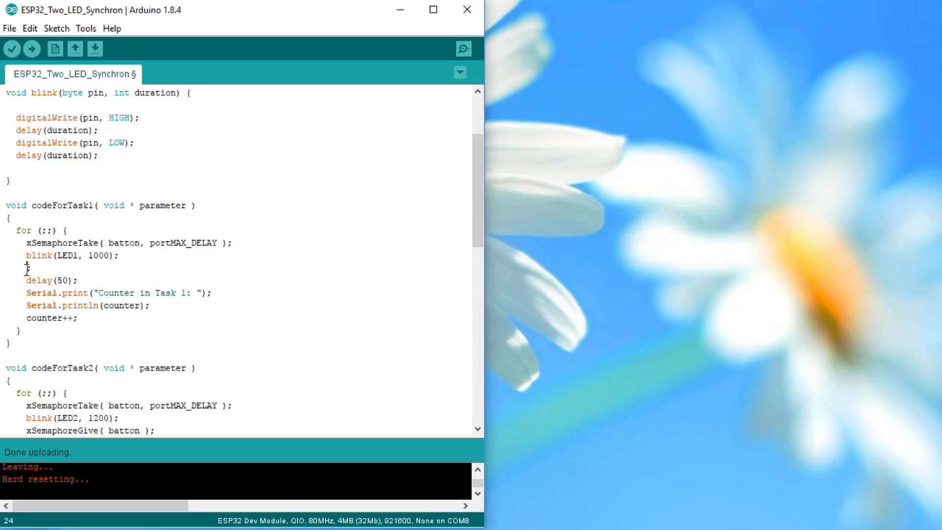
click(260, 243)
key(Return)
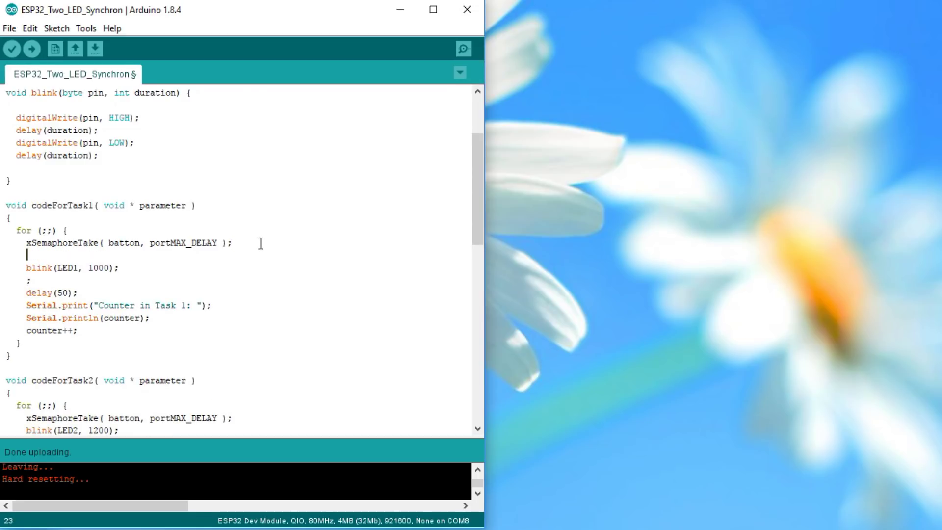
key(ctrl+v)
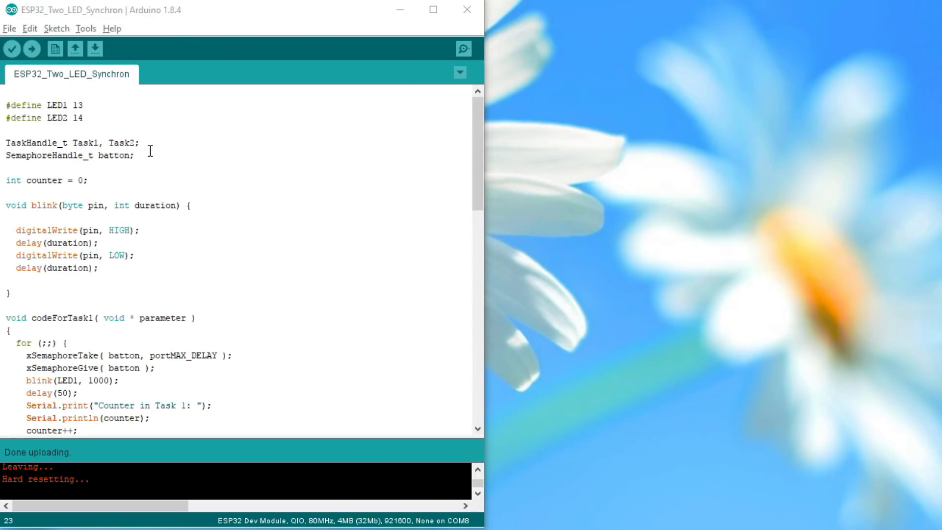
drag(88, 180, 6, 179)
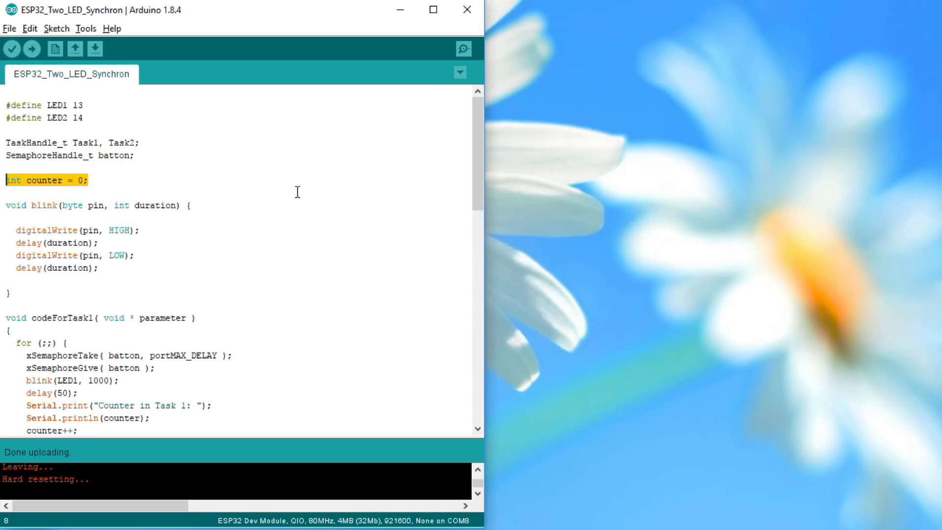
click(297, 192)
scroll(298, 192, down, 1)
drag(80, 393, 18, 395)
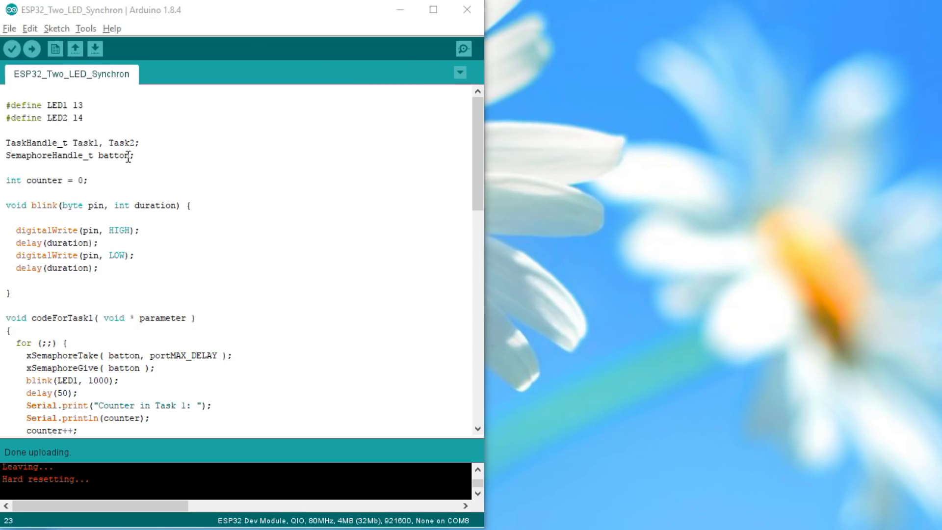
drag(89, 180, 22, 180)
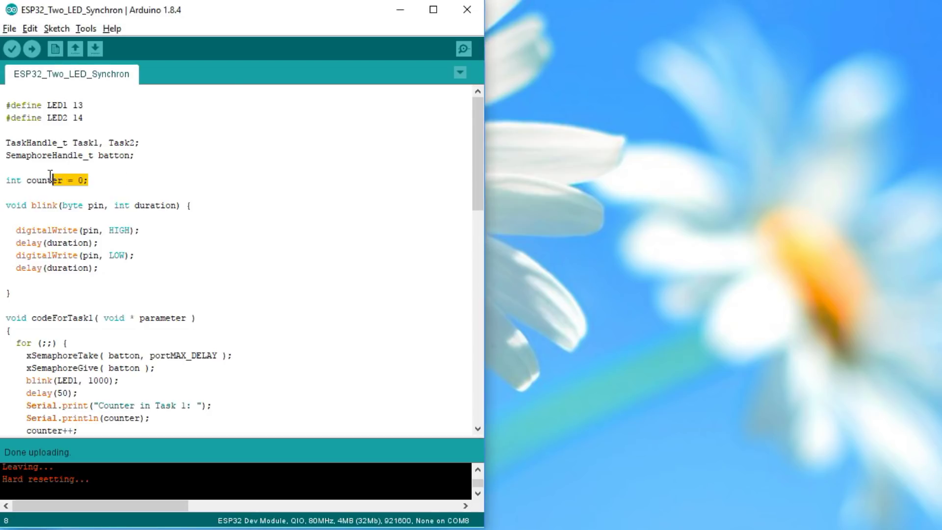
scroll(93, 294, down, 1)
drag(89, 396, 18, 395)
scroll(81, 427, down, 2)
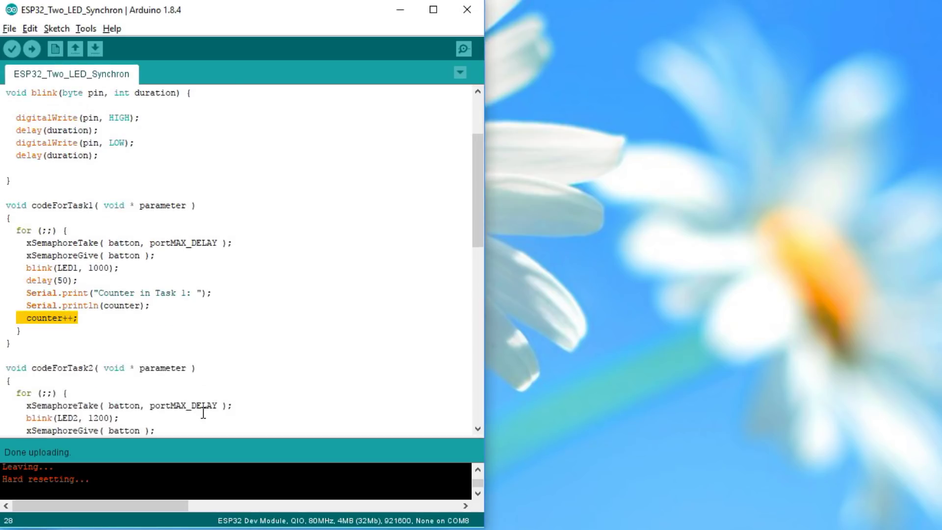
scroll(203, 406, down, 2)
scroll(201, 406, down, 3)
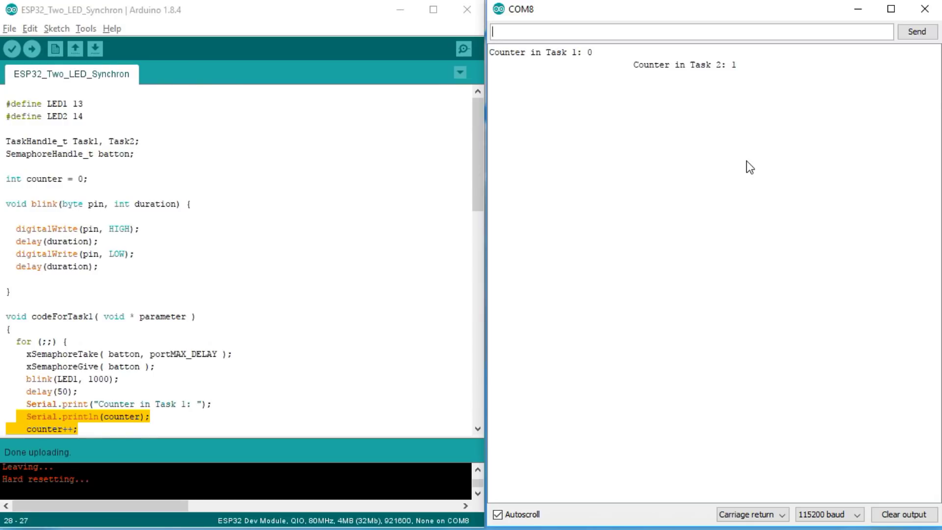